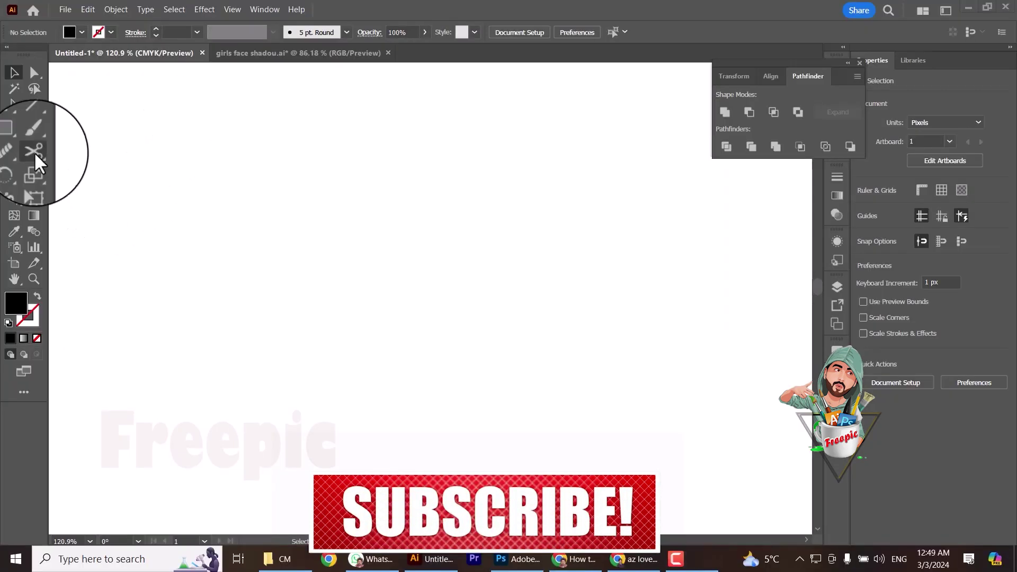
- Type 'AZ' on the artboard, then enlarge and slightly widen the letters
{"action": "left_click", "coordinate": [313, 286]}
{"action": "type", "text": "AZ"}
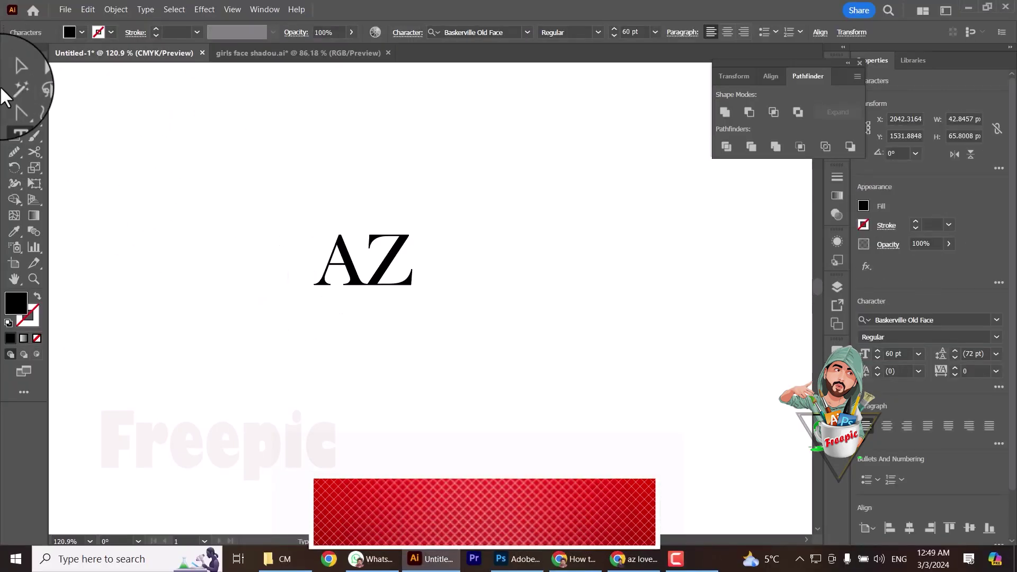
{"action": "left_click", "coordinate": [14, 72]}
{"action": "left_click_drag", "start_coordinate": [418, 290], "coordinate": [588, 366]}
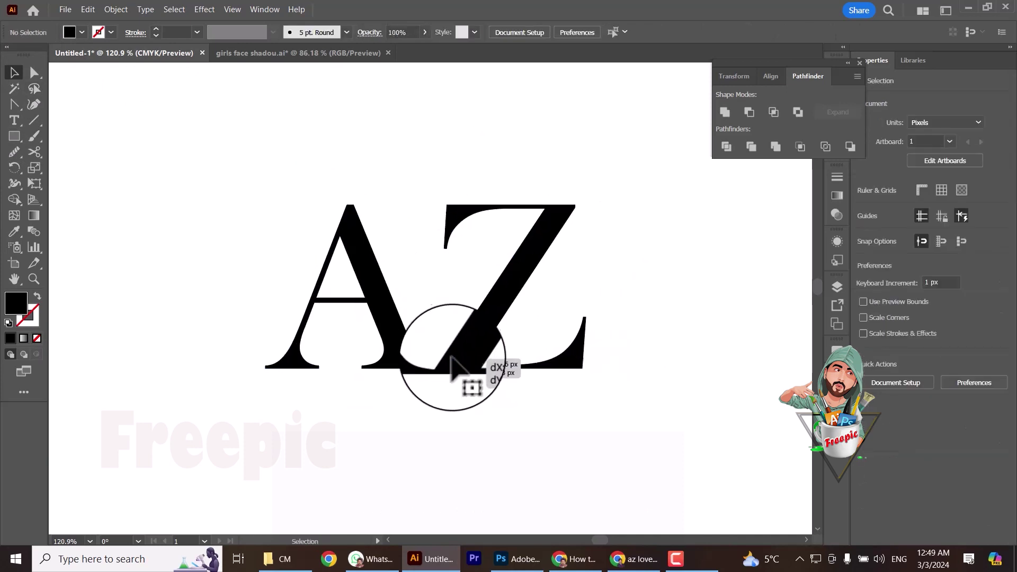
{"action": "left_click_drag", "start_coordinate": [592, 302], "coordinate": [621, 299]}
- Outline and ungroup the AZ text, overlap Z onto A, and swap fill to stroke
{"action": "right_click", "coordinate": [392, 371]}
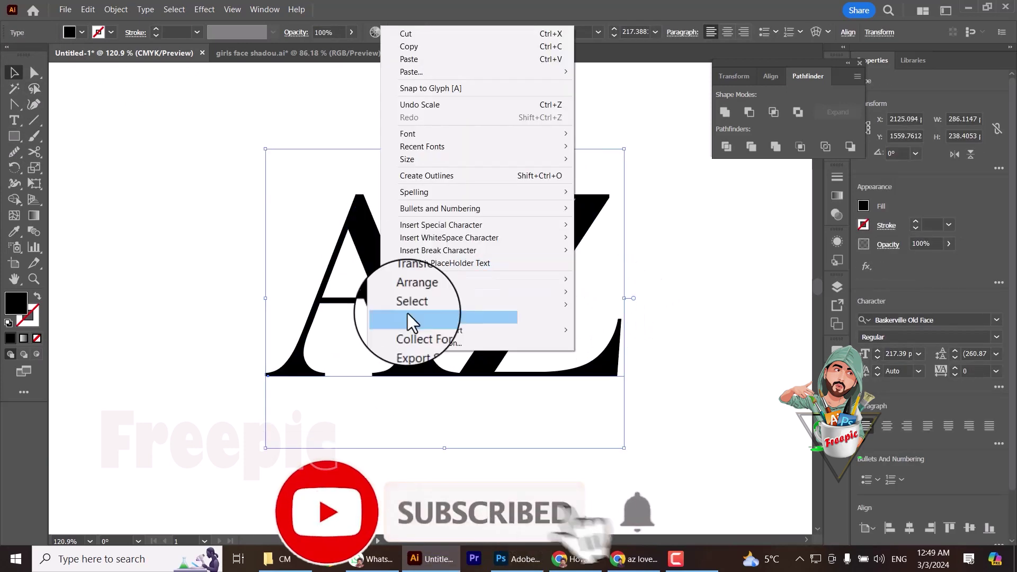
{"action": "left_click", "coordinate": [450, 175]}
{"action": "right_click", "coordinate": [463, 215]}
{"action": "left_click", "coordinate": [523, 205]}
{"action": "left_click_drag", "start_coordinate": [522, 307], "coordinate": [435, 312]}
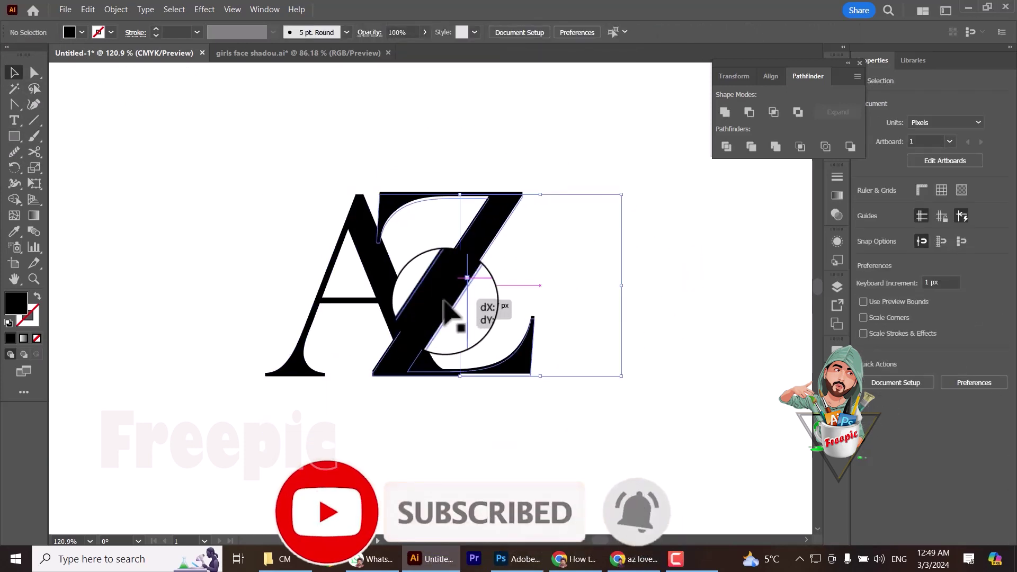
{"action": "left_click", "coordinate": [36, 295]}
{"action": "left_click", "coordinate": [447, 329]}
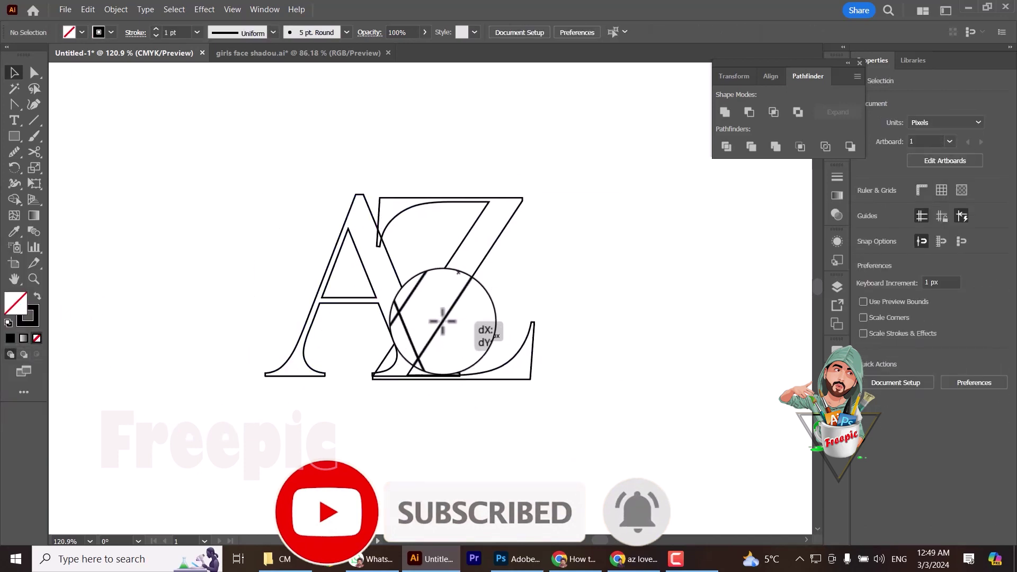
{"action": "left_click", "coordinate": [545, 329]}
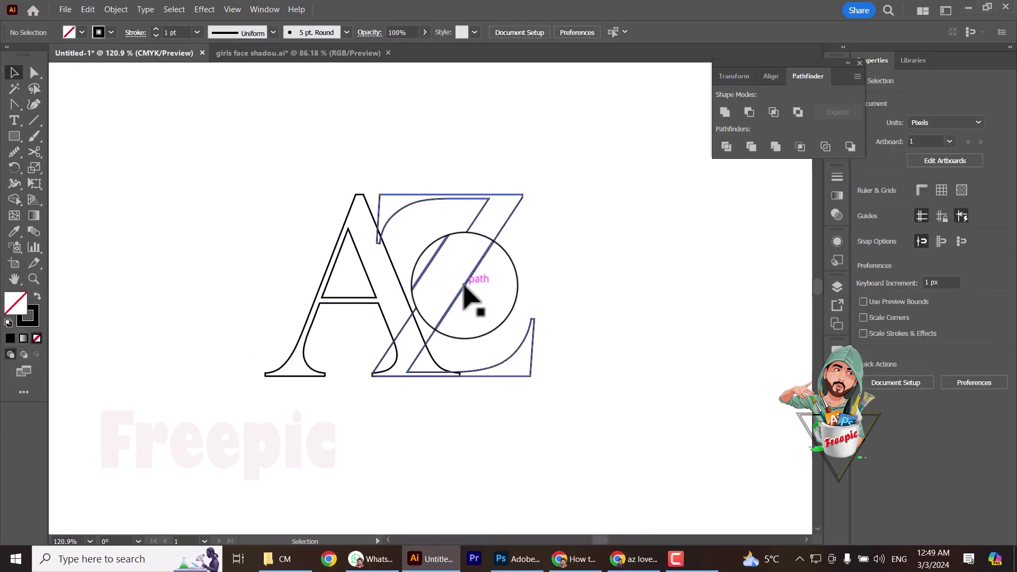
- Copy the face from girls face shadou.ai into Untitled-1 and scale it down
{"action": "left_click", "coordinate": [310, 52]}
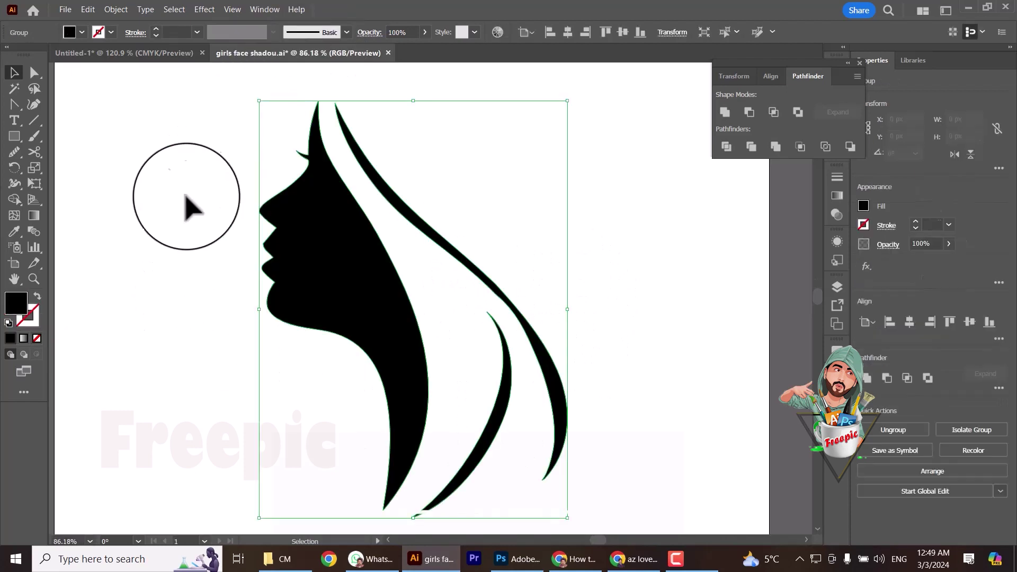
{"action": "key", "text": "ctrl+c"}
{"action": "left_click", "coordinate": [123, 53]}
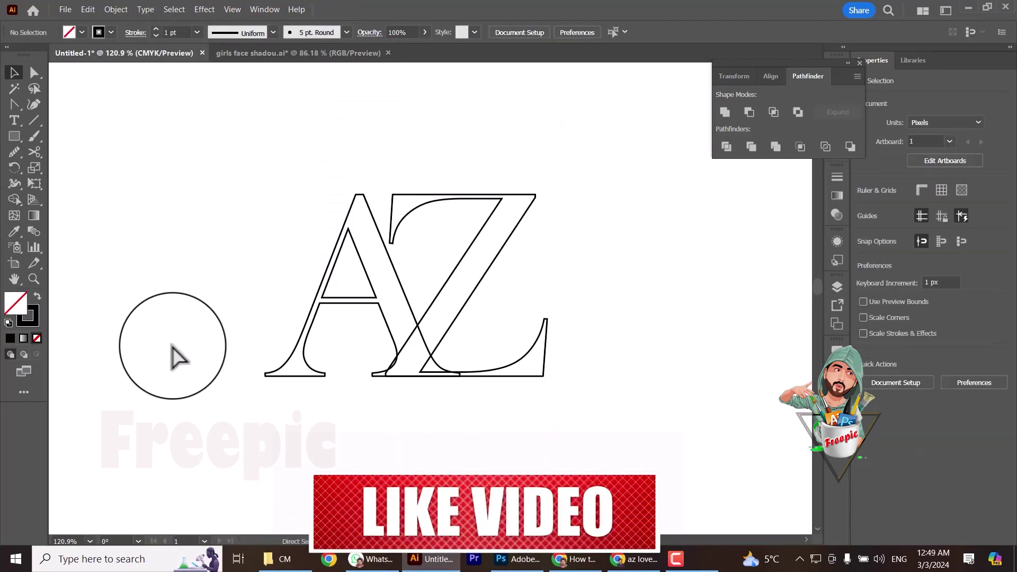
{"action": "key", "text": "ctrl+v"}
{"action": "left_click_drag", "start_coordinate": [647, 290], "coordinate": [378, 297]}
{"action": "left_click_drag", "start_coordinate": [297, 278], "coordinate": [166, 278]}
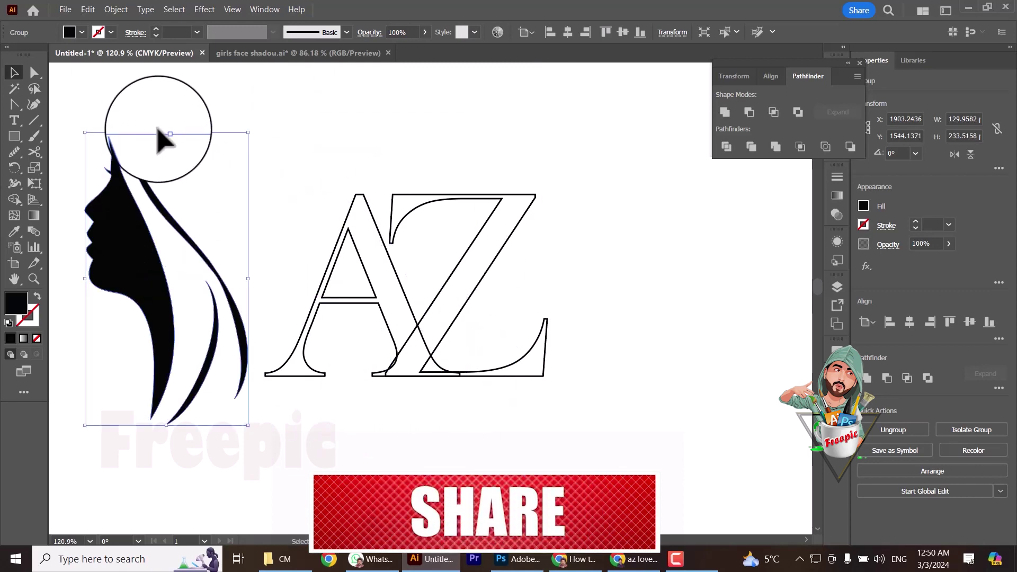
{"action": "left_click_drag", "start_coordinate": [169, 158], "coordinate": [168, 182]}
- Reflect the face silhouette horizontally and move it beside the AZ letters
{"action": "right_click", "coordinate": [168, 93]}
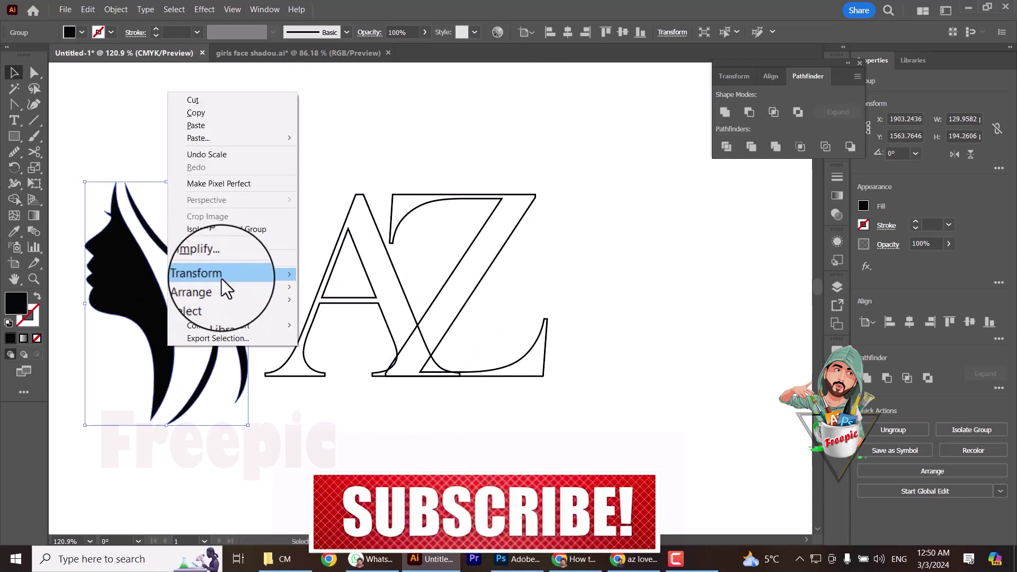
{"action": "left_click", "coordinate": [329, 311]}
{"action": "left_click", "coordinate": [885, 325]}
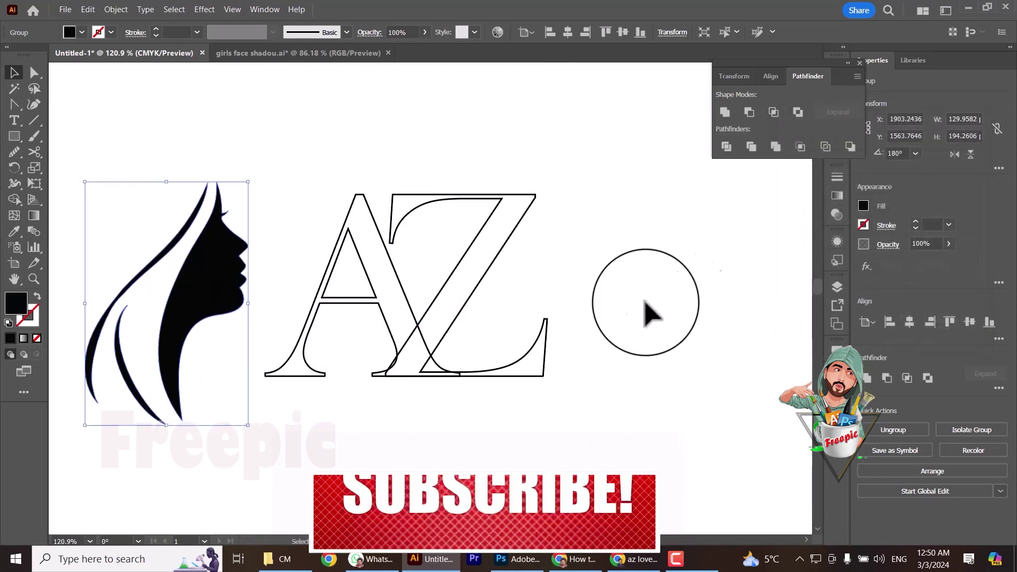
{"action": "left_click", "coordinate": [644, 311]}
{"action": "left_click_drag", "start_coordinate": [174, 350], "coordinate": [233, 339]}
- Delete a stray piece and stretch the face silhouette slightly from its top edge
{"action": "right_click", "coordinate": [233, 339]}
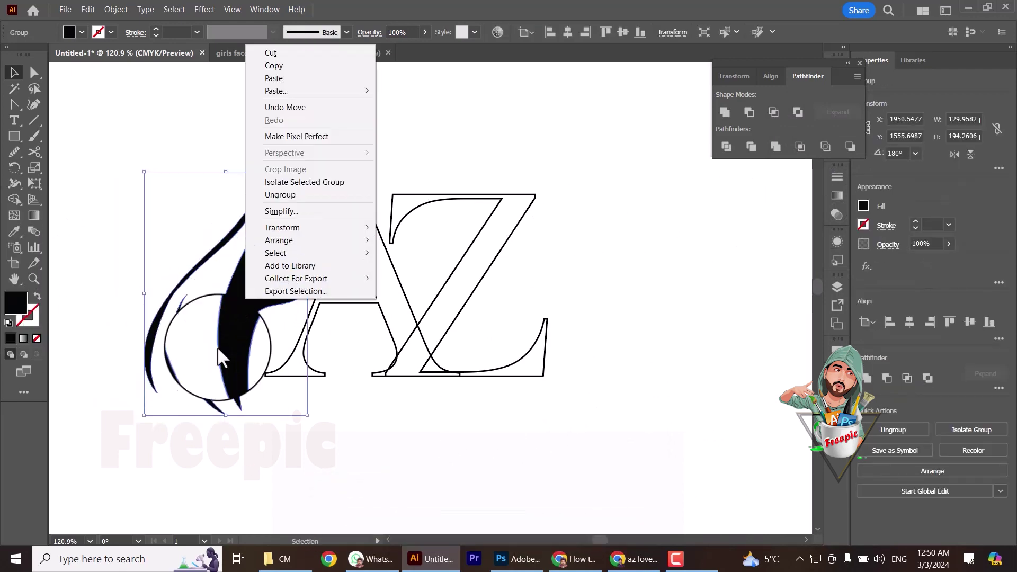
{"action": "key", "text": "Escape"}
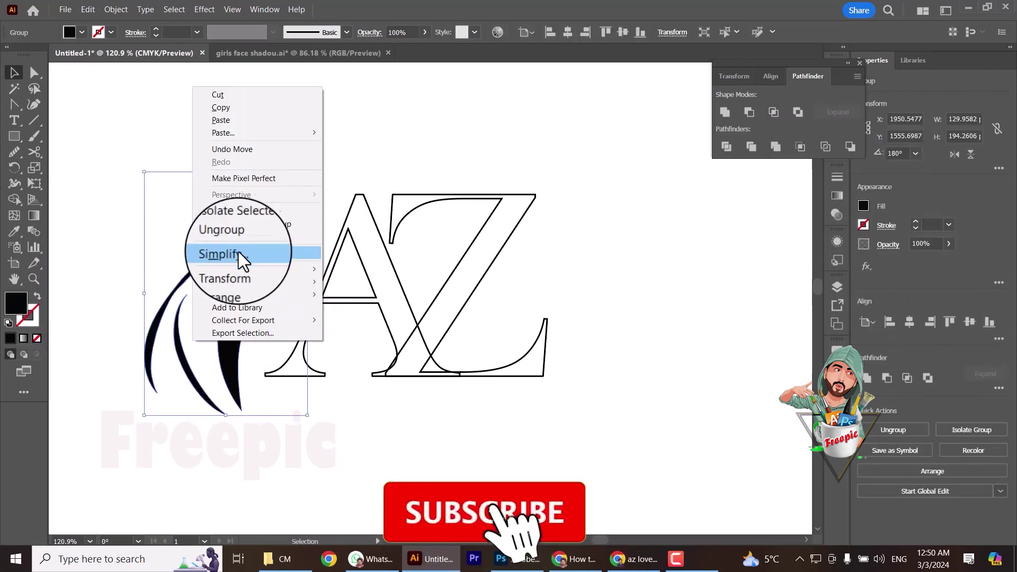
{"action": "left_click_drag", "start_coordinate": [231, 349], "coordinate": [247, 244]}
{"action": "key", "text": "ctrl+z"}
{"action": "key", "text": "ctrl+z"}
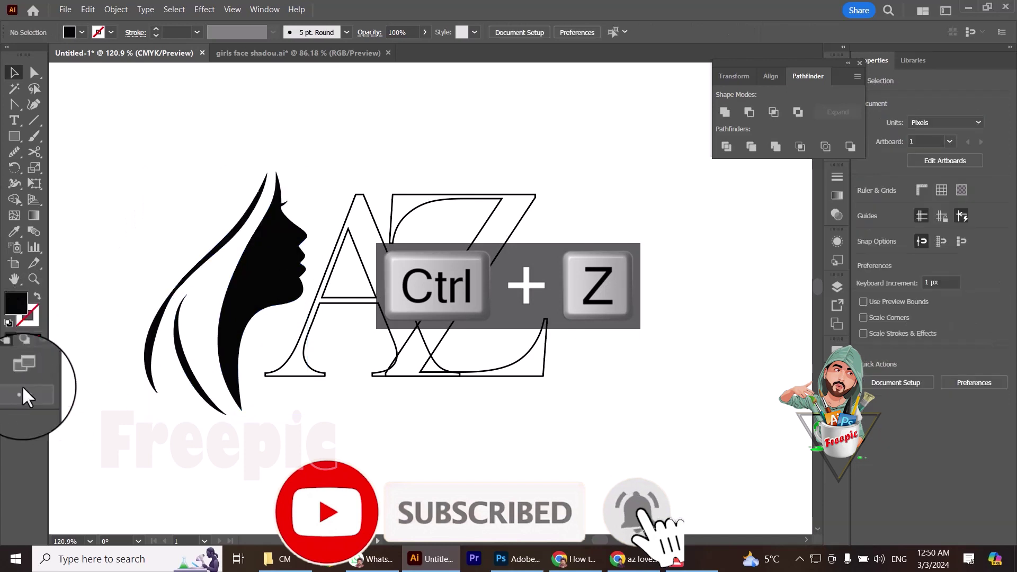
{"action": "left_click", "coordinate": [280, 201]}
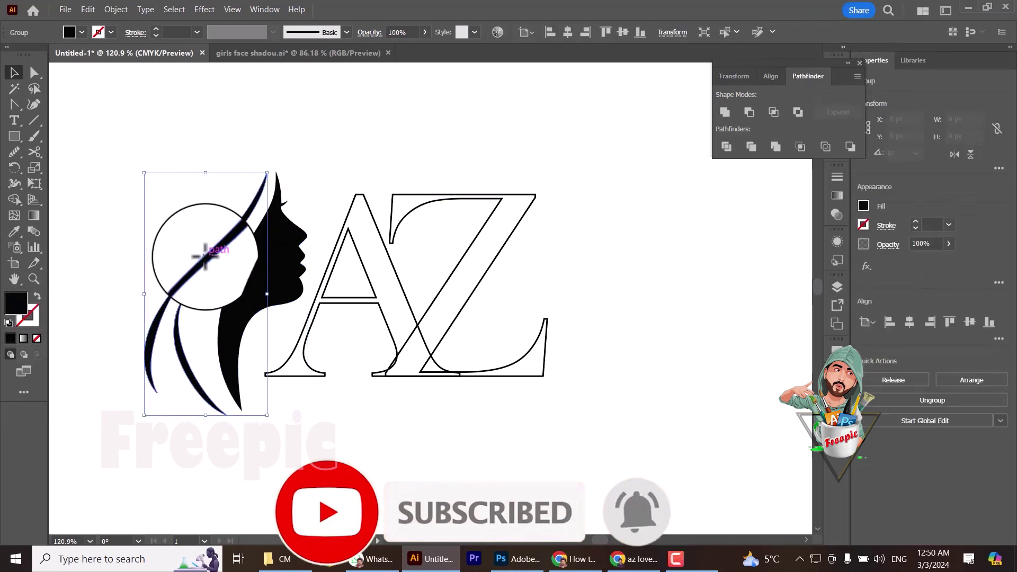
{"action": "key", "text": "Delete"}
{"action": "left_click_drag", "start_coordinate": [262, 204], "coordinate": [262, 212]}
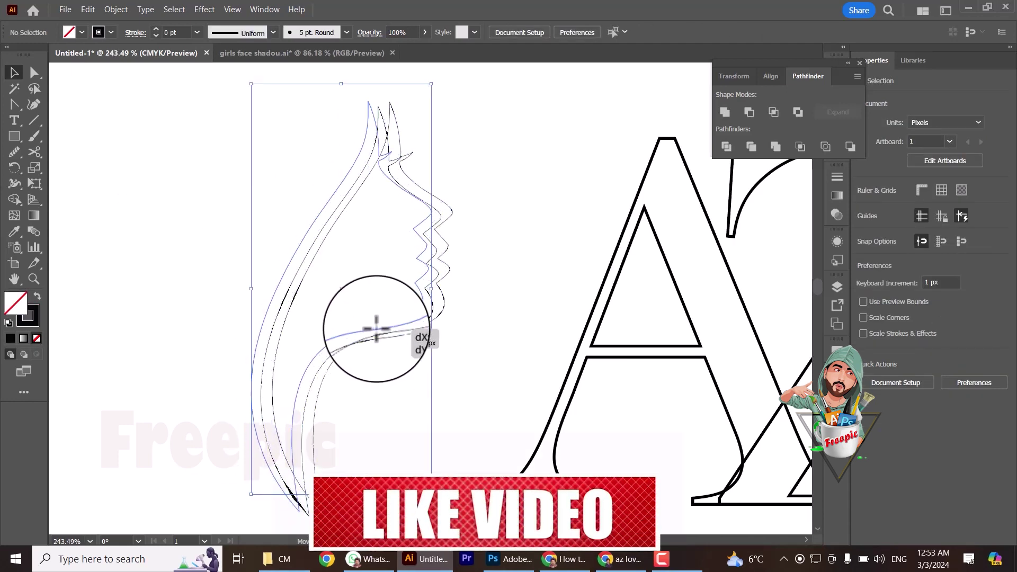
- Nudge the hair-strand and face paths until their outlines overlap into one profile
{"action": "left_click_drag", "start_coordinate": [400, 329], "coordinate": [370, 333]}
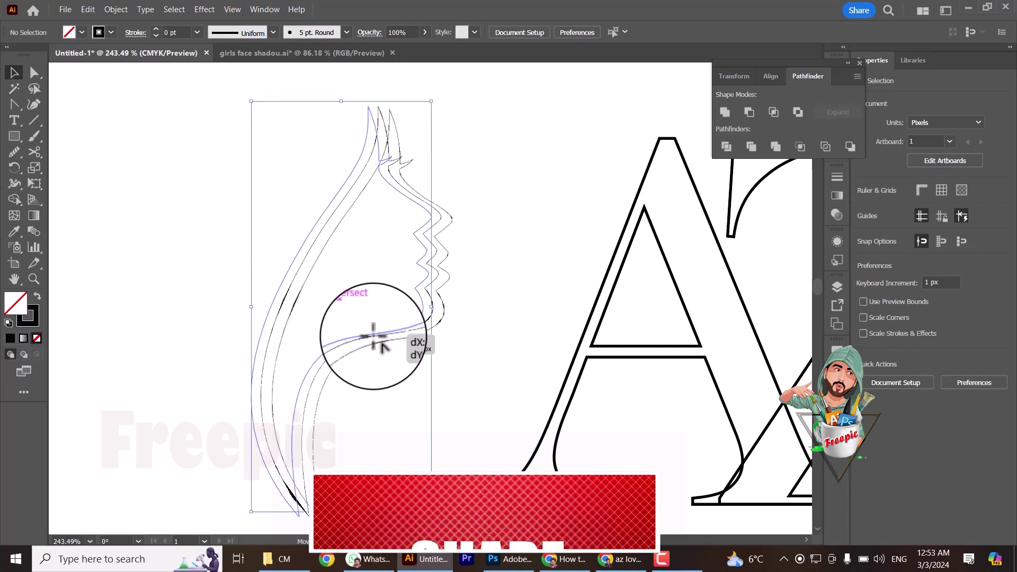
{"action": "left_click_drag", "start_coordinate": [372, 331], "coordinate": [374, 335]}
{"action": "left_click_drag", "start_coordinate": [447, 233], "coordinate": [450, 227]}
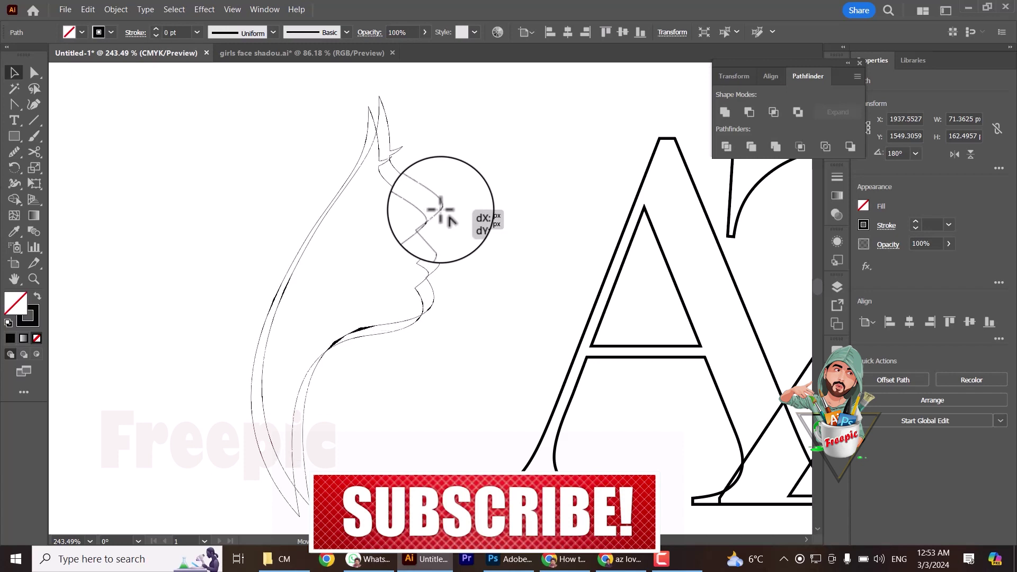
{"action": "left_click_drag", "start_coordinate": [448, 216], "coordinate": [436, 233]}
{"action": "left_click", "coordinate": [486, 225]}
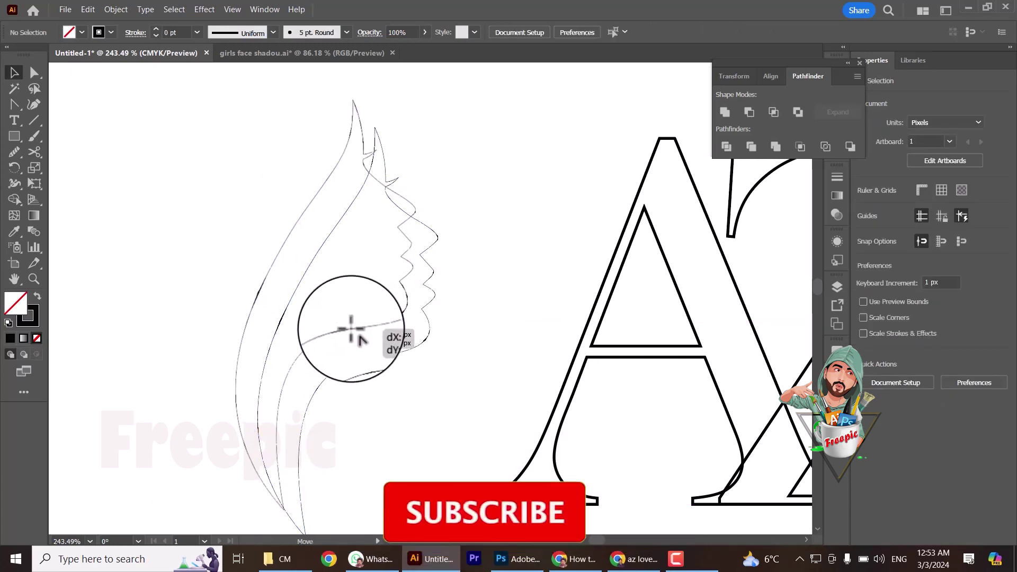
{"action": "left_click_drag", "start_coordinate": [352, 327], "coordinate": [366, 357]}
{"action": "left_click", "coordinate": [493, 255]}
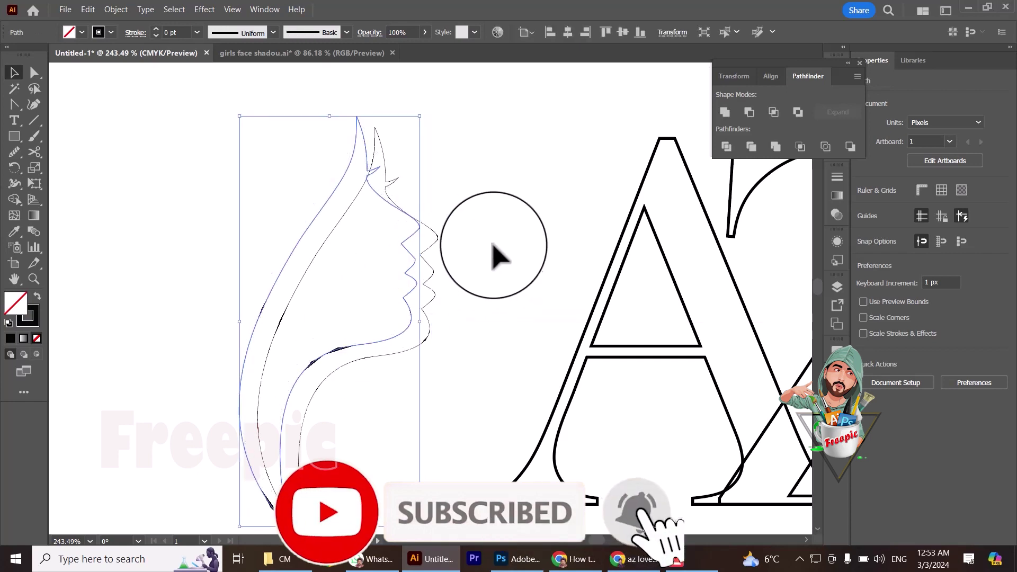
{"action": "left_click", "coordinate": [307, 238]}
{"action": "left_click", "coordinate": [415, 358]}
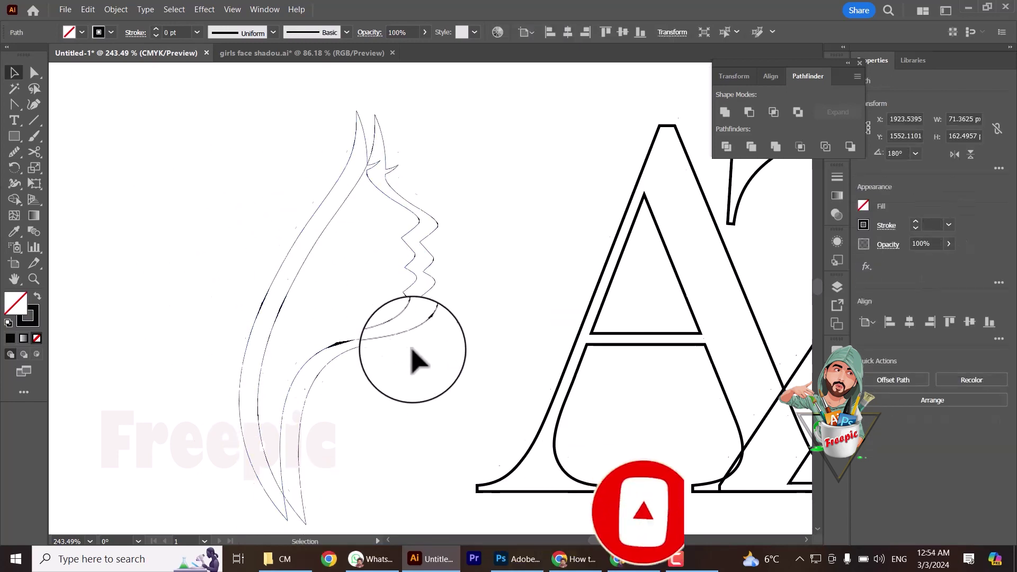
{"action": "scroll", "coordinate": [376, 355], "scroll_direction": "down", "scroll_amount": 2}
{"action": "left_click", "coordinate": [15, 199]}
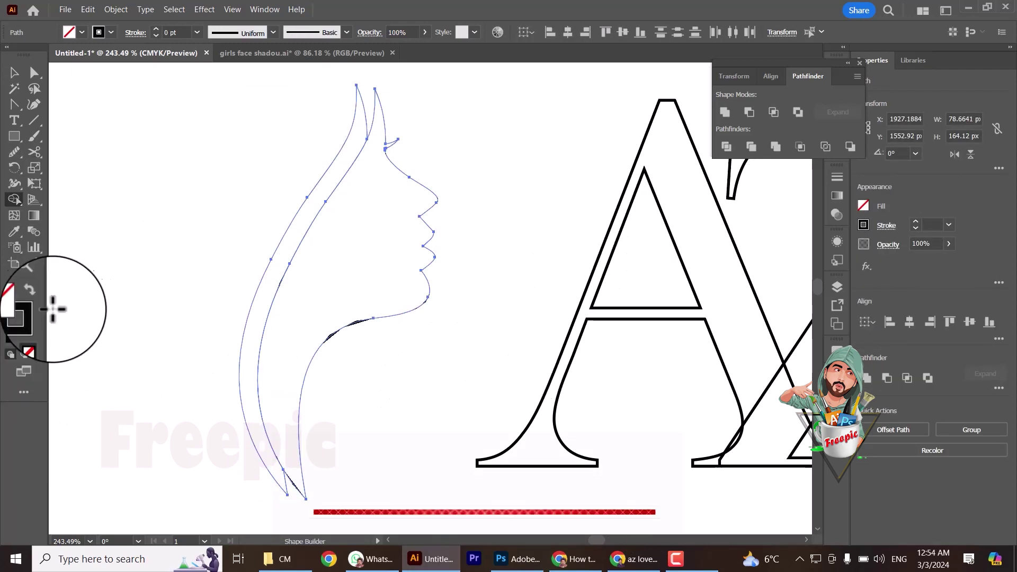
- Zoom out and use Shape Builder to fill the face region solid black
{"action": "key", "text": "z"}
{"action": "mouse_move", "coordinate": [417, 364]}
{"action": "left_mouse_down"}
{"action": "mouse_move", "coordinate": [550, 422]}
{"action": "mouse_move", "coordinate": [290, 374]}
{"action": "left_mouse_up"}
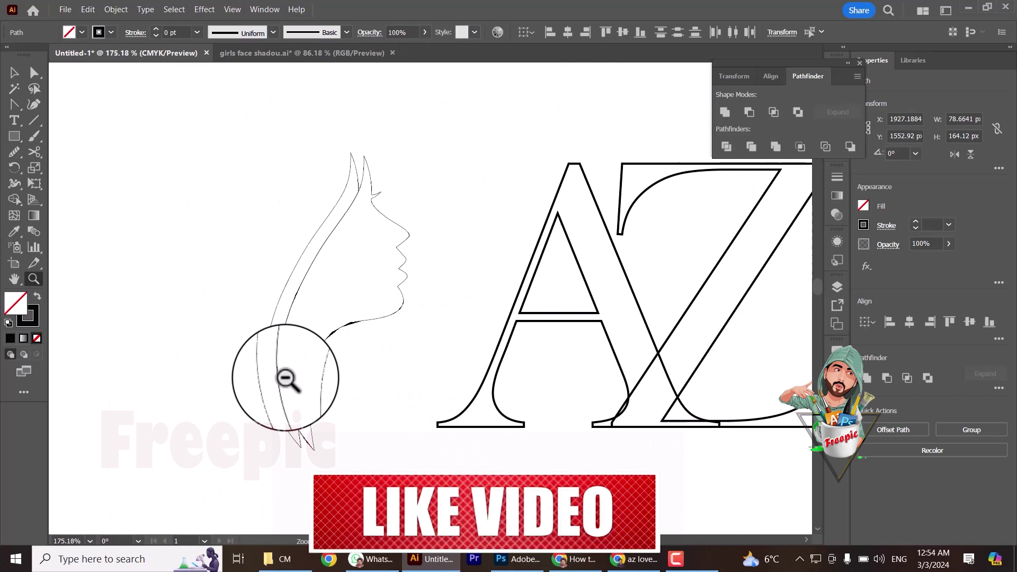
{"action": "left_click", "coordinate": [37, 294]}
{"action": "key", "text": "ctrl+z"}
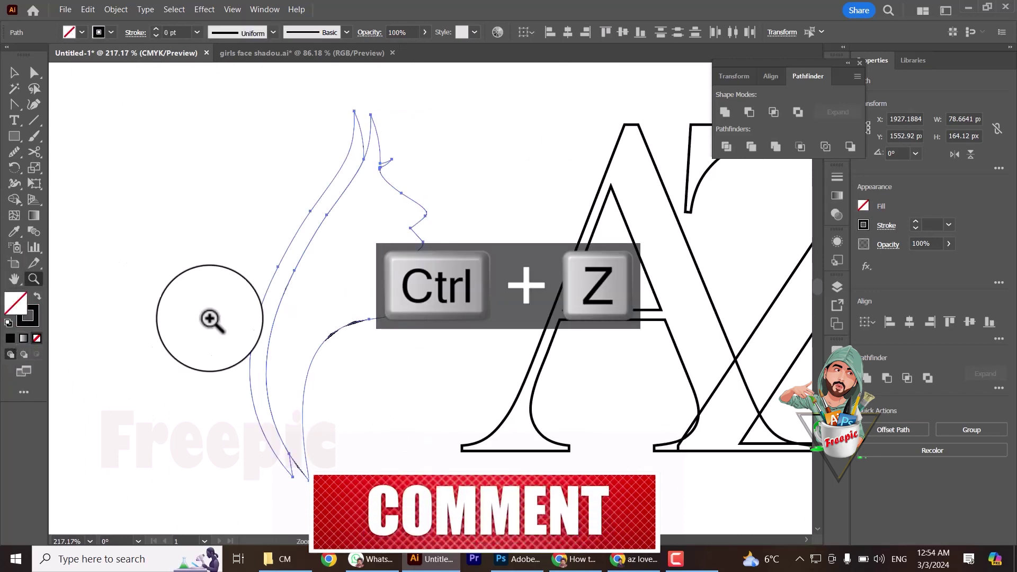
{"action": "left_click", "coordinate": [14, 199]}
{"action": "left_click", "coordinate": [313, 316]}
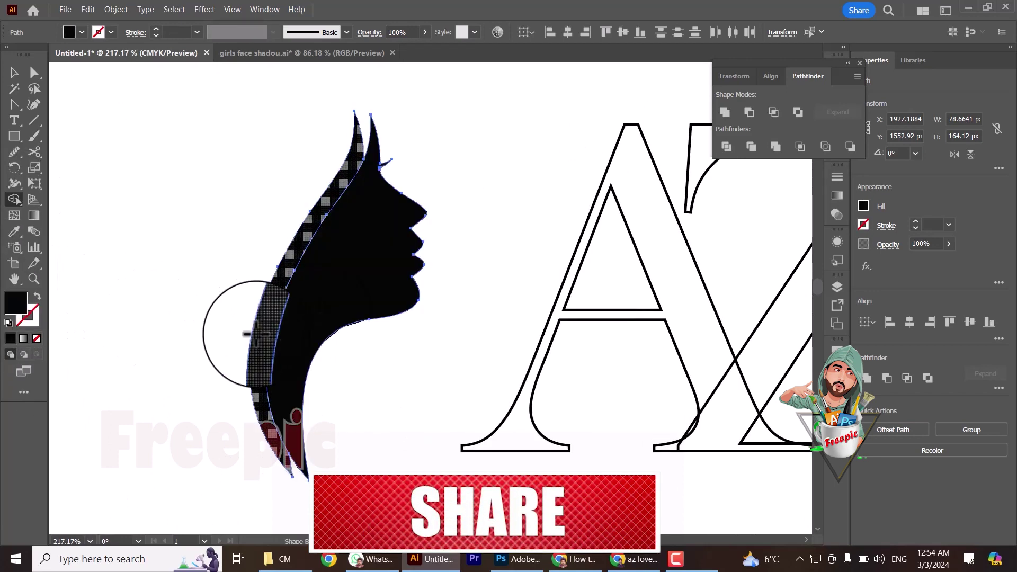
- Undo stray edits so the A stays separate, then select the face silhouette
{"action": "key", "text": "v"}
{"action": "right_click", "coordinate": [294, 331]}
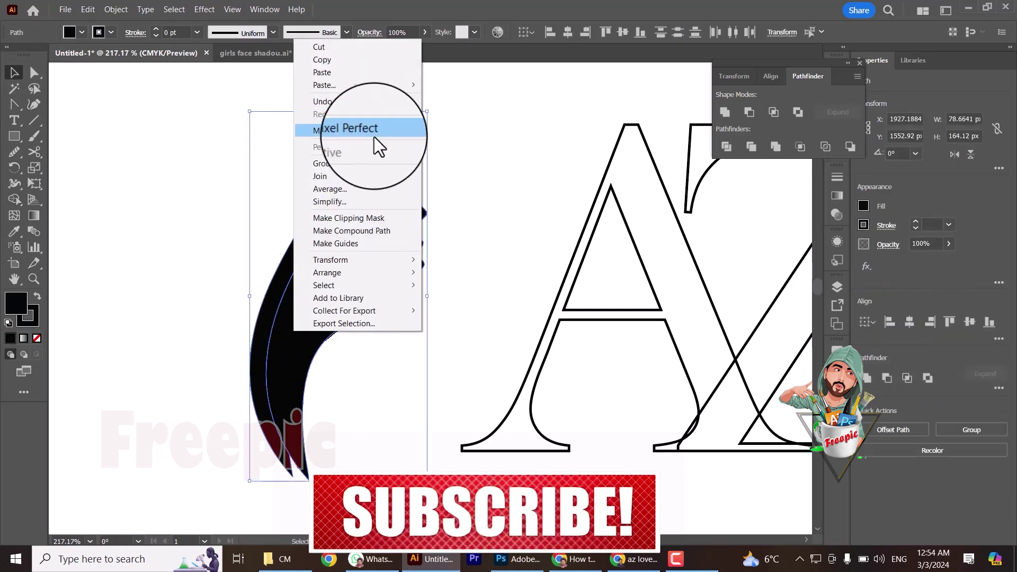
{"action": "left_click", "coordinate": [356, 47]}
{"action": "key", "text": "ctrl+z"}
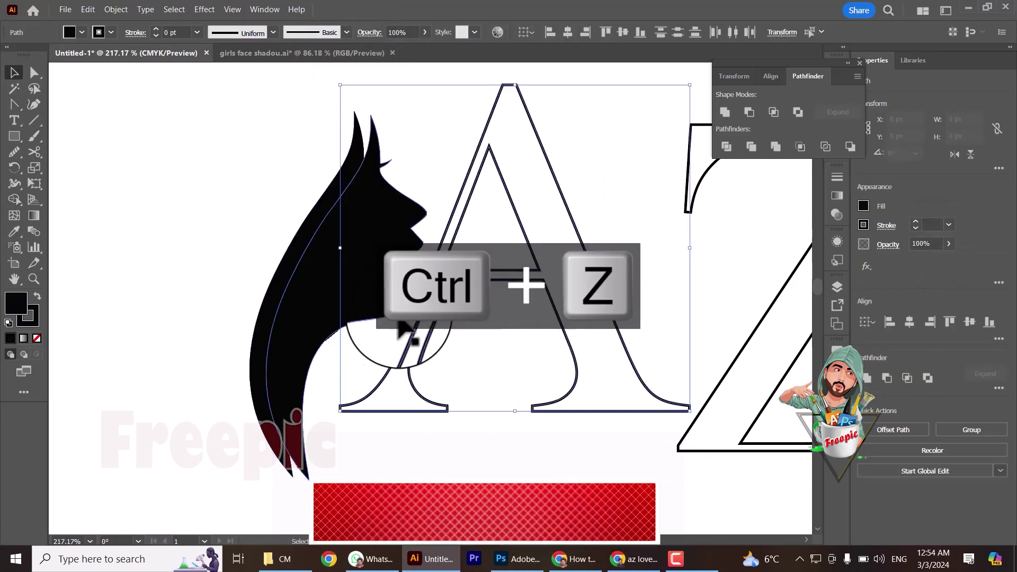
{"action": "key", "text": "ctrl+z"}
{"action": "left_click", "coordinate": [340, 295]}
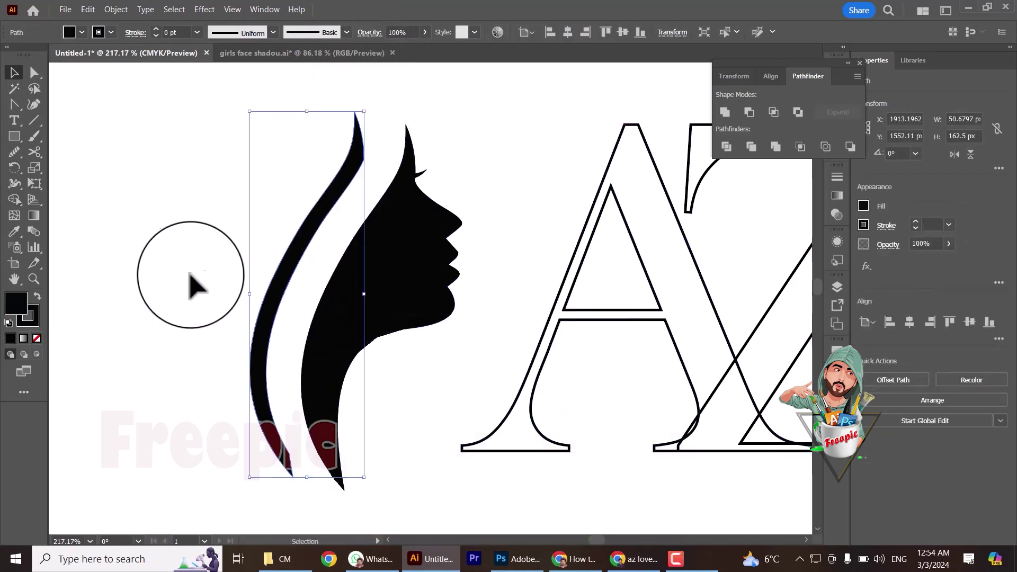
{"action": "left_click", "coordinate": [34, 73]}
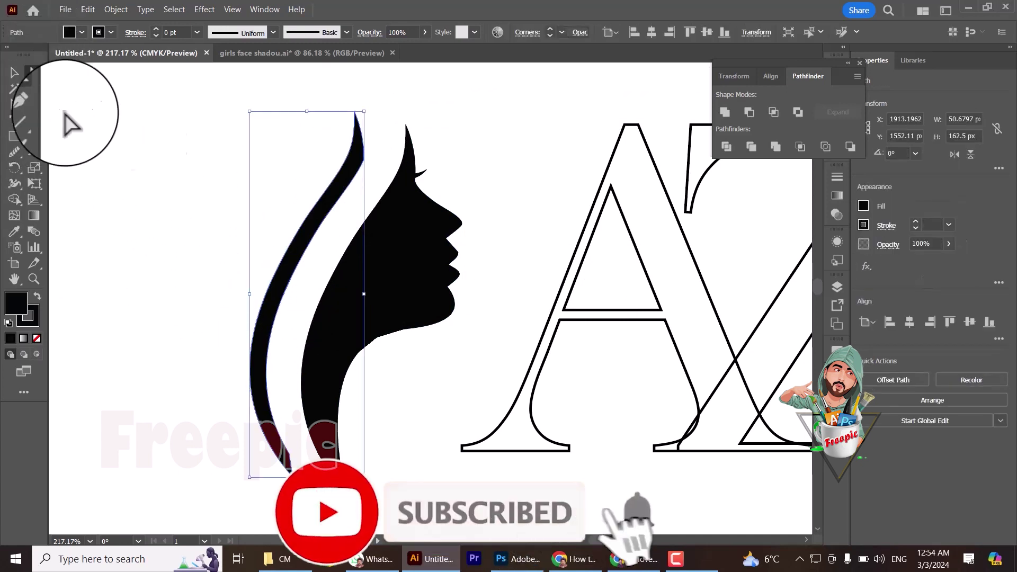
{"action": "left_click", "coordinate": [354, 158]}
{"action": "left_click", "coordinate": [290, 454]}
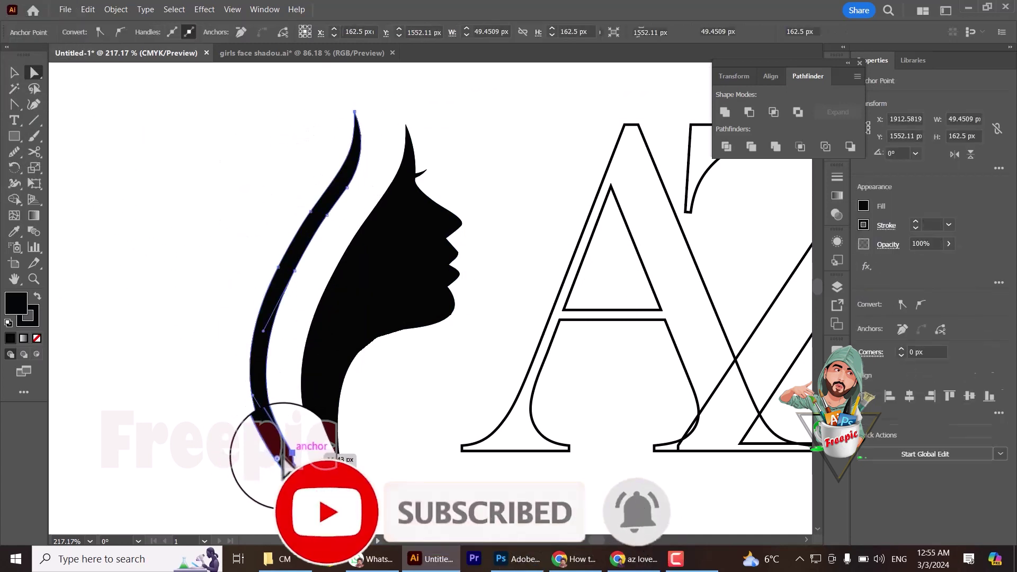
{"action": "left_click", "coordinate": [208, 408]}
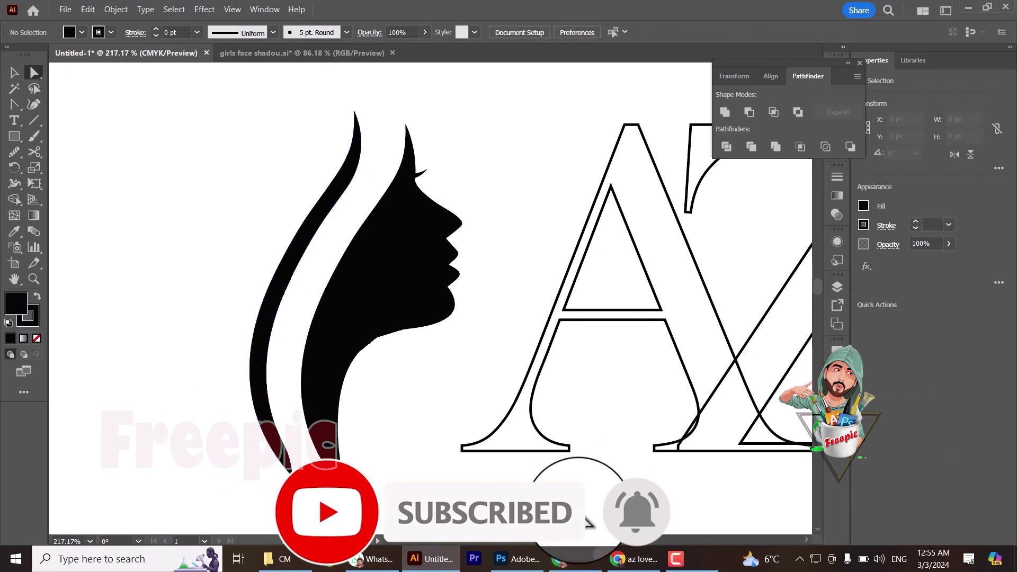
{"action": "left_click_drag", "start_coordinate": [596, 539], "coordinate": [602, 538]}
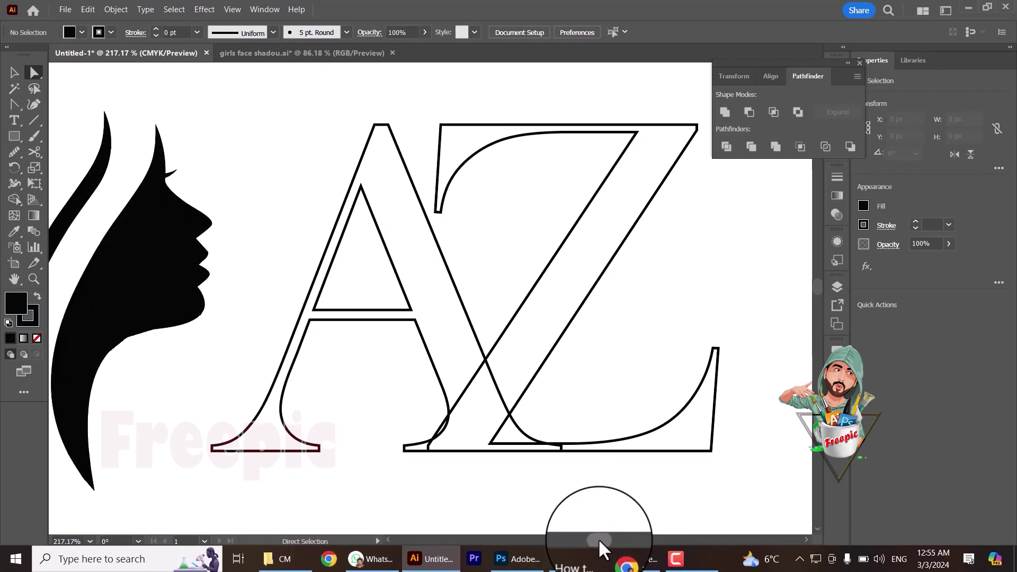
- Set the face fill to None and place its outline over the A's left leg
{"action": "left_click", "coordinate": [36, 338]}
{"action": "mouse_move", "coordinate": [197, 324]}
{"action": "left_mouse_down"}
{"action": "mouse_move", "coordinate": [207, 344]}
{"action": "mouse_move", "coordinate": [305, 303]}
{"action": "mouse_move", "coordinate": [319, 328]}
{"action": "left_mouse_up"}
{"action": "key", "text": "ctrl+z"}
{"action": "key", "text": "v"}
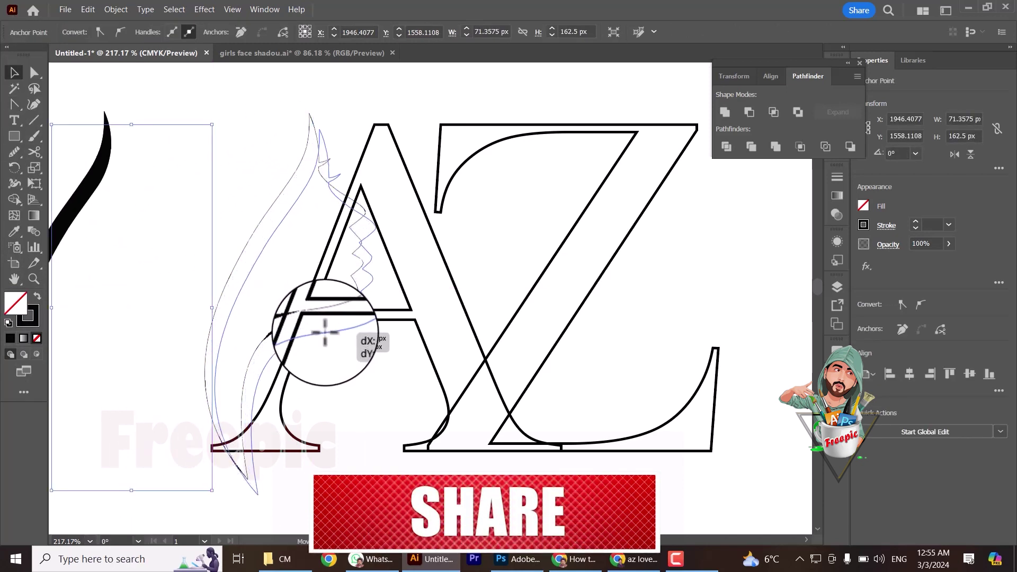
{"action": "left_click_drag", "start_coordinate": [325, 333], "coordinate": [329, 339]}
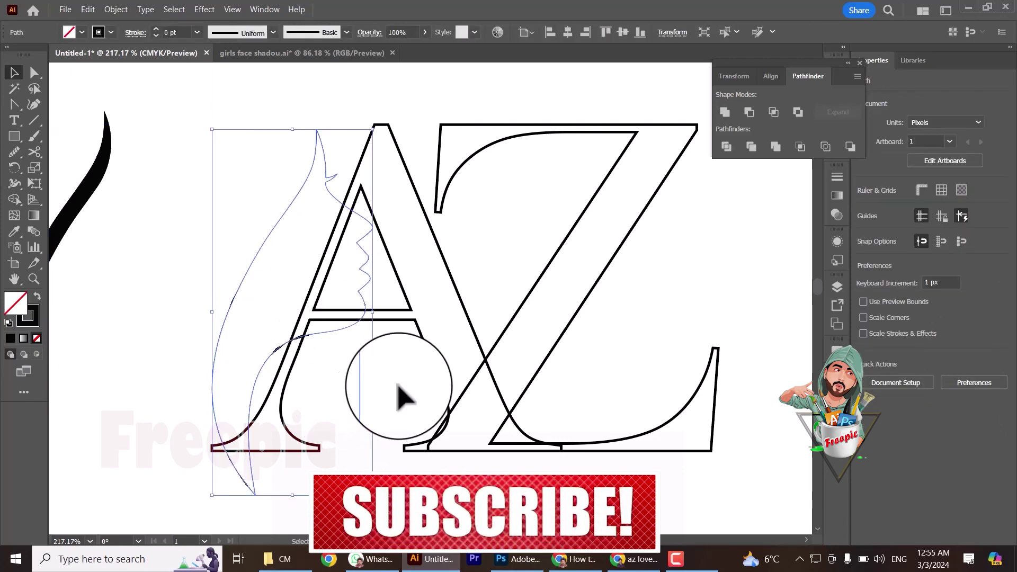
{"action": "left_click", "coordinate": [401, 397]}
- Move the black hair swoosh just left of the face and select all artwork
{"action": "left_click_drag", "start_coordinate": [79, 211], "coordinate": [257, 224]}
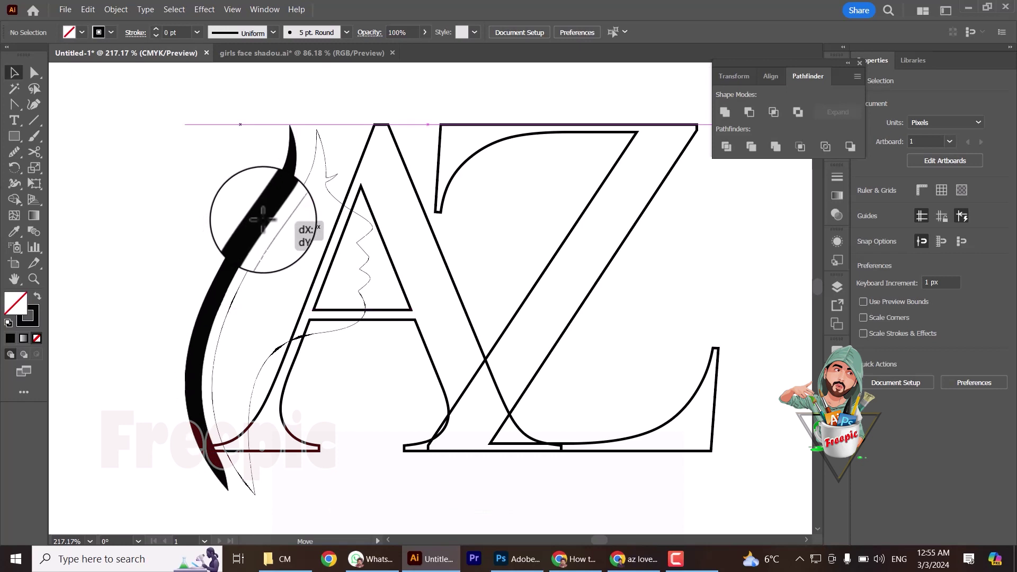
{"action": "left_click_drag", "start_coordinate": [263, 216], "coordinate": [263, 222]}
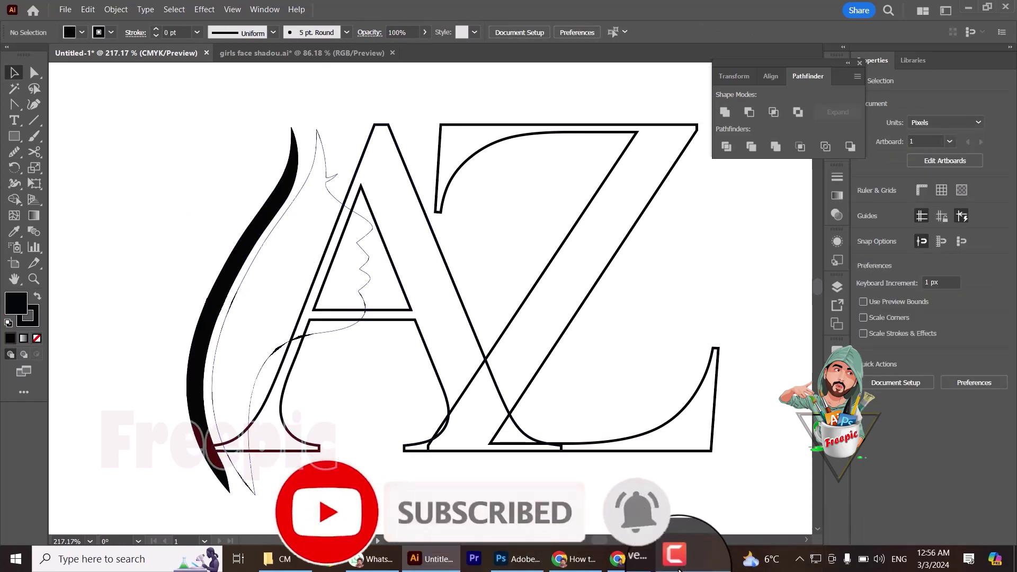
{"action": "key", "text": "ctrl+a"}
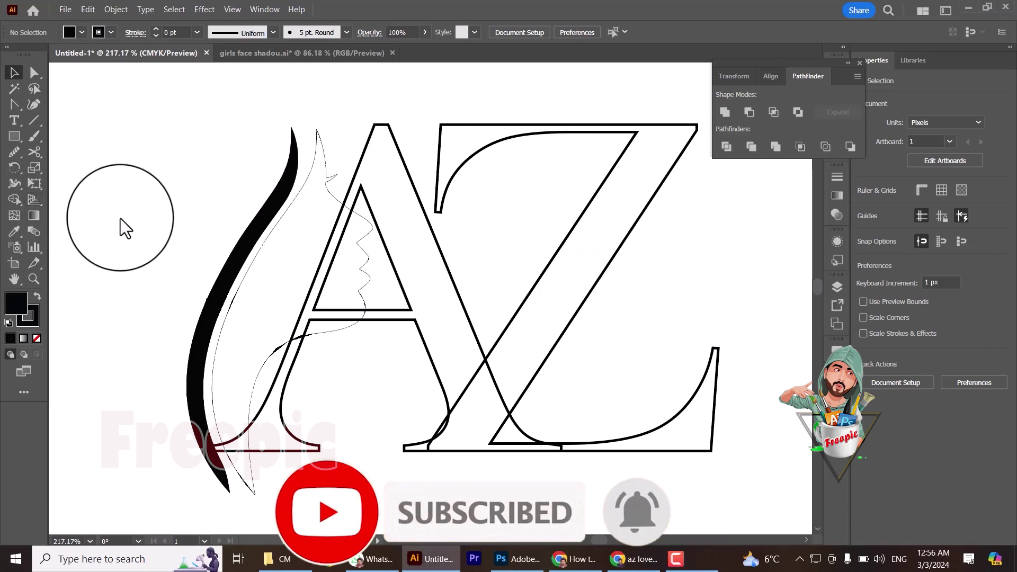
- Shape-Build the face, lower hair and below-hair regions into black fills, undoing the A–Z merge
{"action": "left_click", "coordinate": [14, 199]}
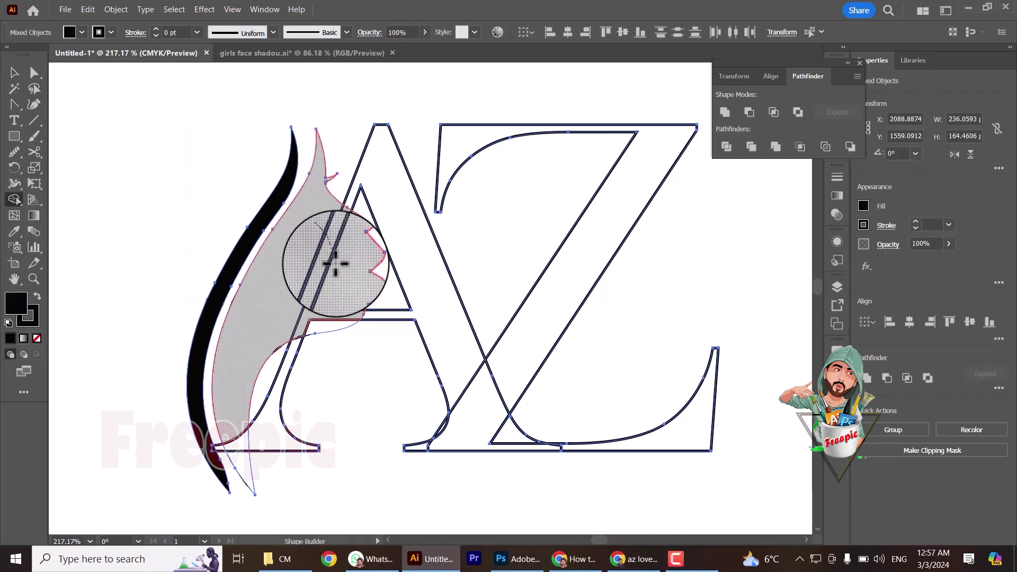
{"action": "left_click_drag", "start_coordinate": [318, 321], "coordinate": [233, 391]}
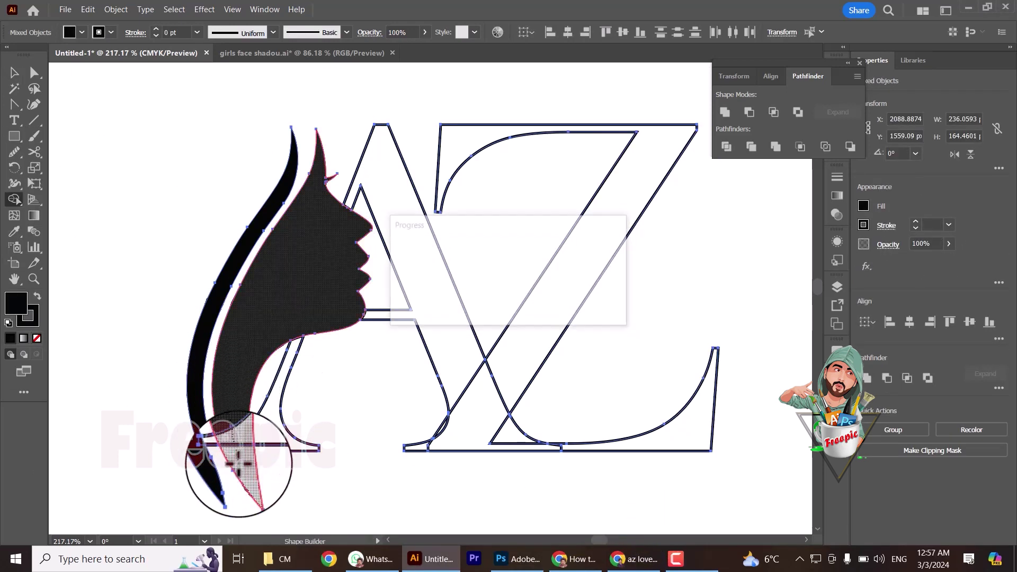
{"action": "left_click_drag", "start_coordinate": [239, 464], "coordinate": [232, 420]}
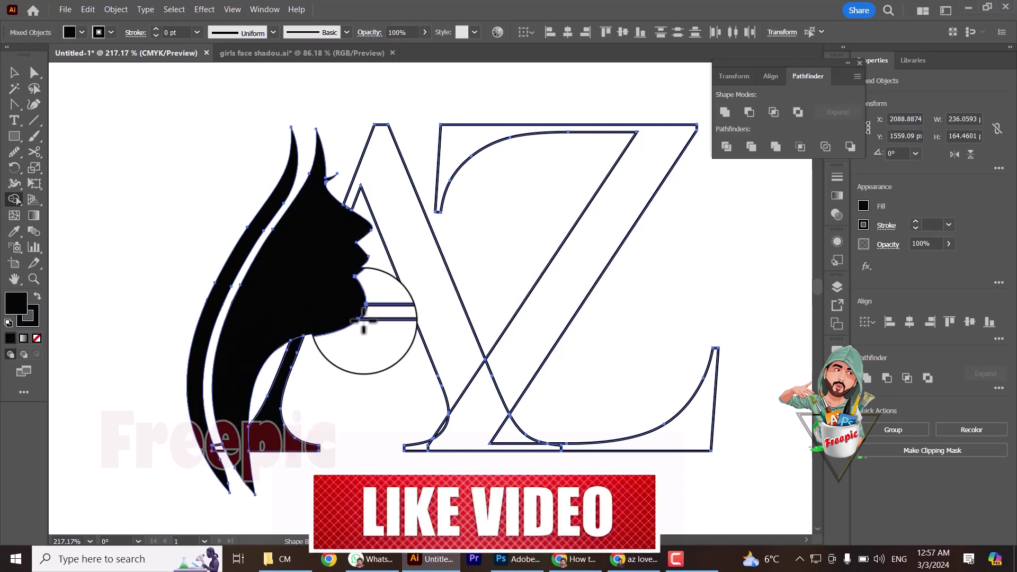
{"action": "left_click_drag", "start_coordinate": [363, 318], "coordinate": [486, 431]}
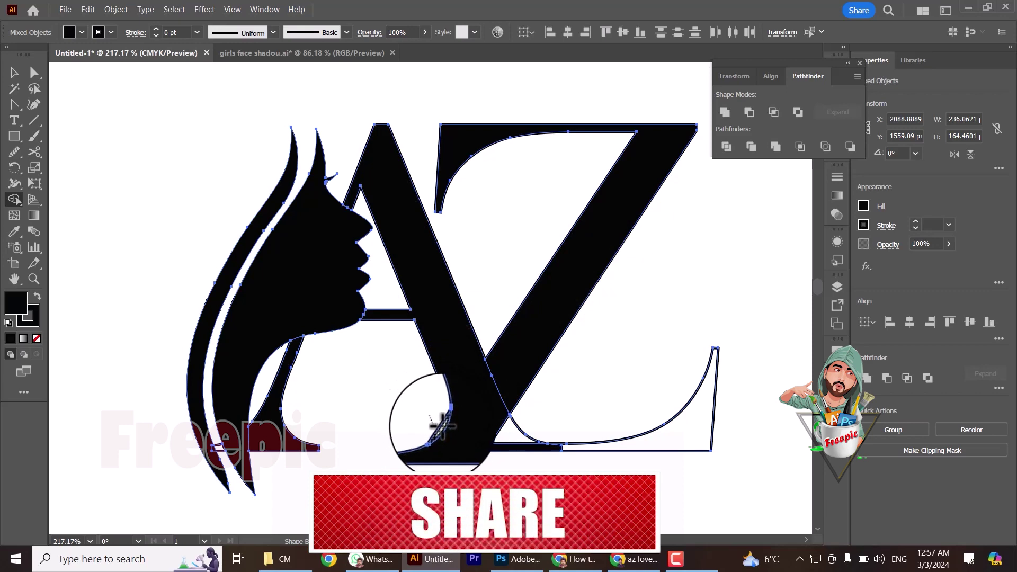
{"action": "key", "text": "ctrl+z"}
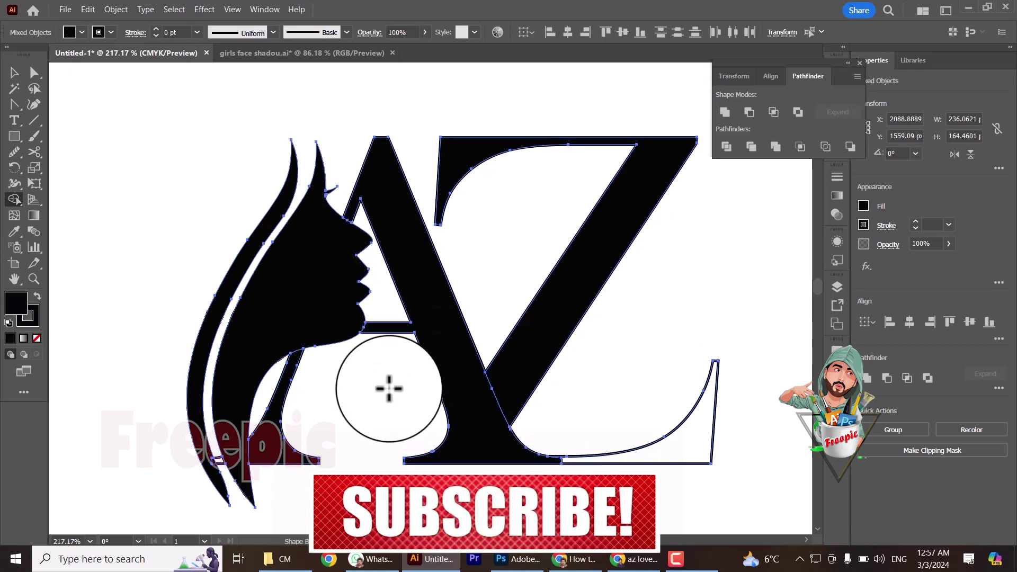
{"action": "scroll", "coordinate": [384, 376], "scroll_direction": "down", "scroll_amount": 1}
{"action": "left_click_drag", "start_coordinate": [273, 413], "coordinate": [215, 411]}
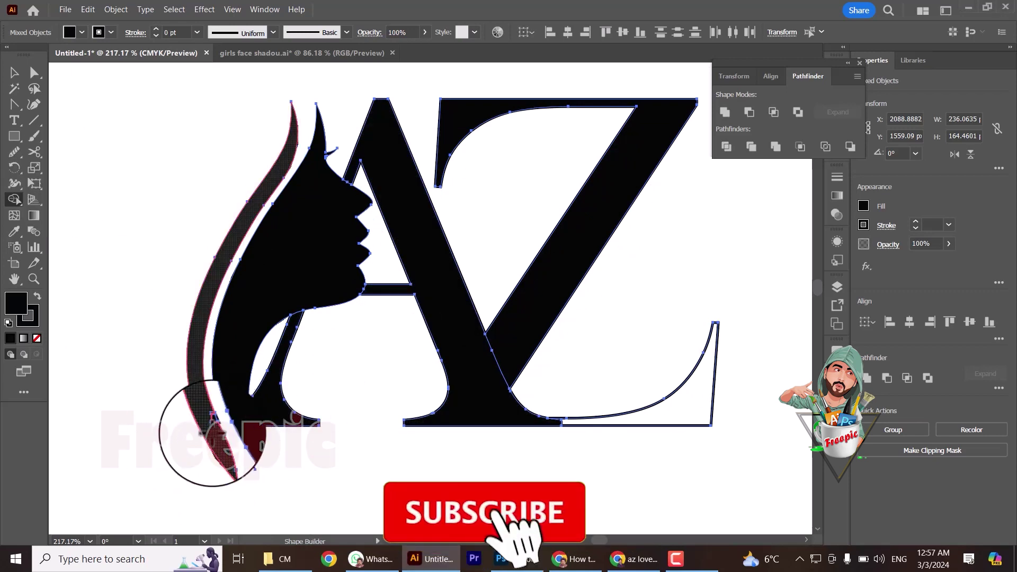
- Apply a 4 px Offset Path to the selected face-and-hair shape
{"action": "left_click", "coordinate": [14, 72]}
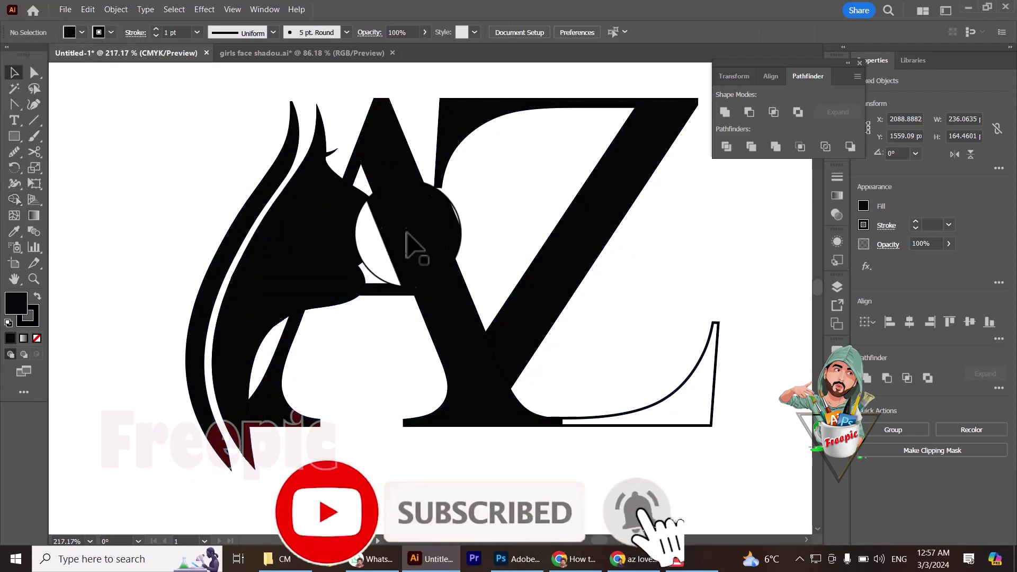
{"action": "left_click", "coordinate": [410, 249]}
{"action": "left_click", "coordinate": [116, 9]}
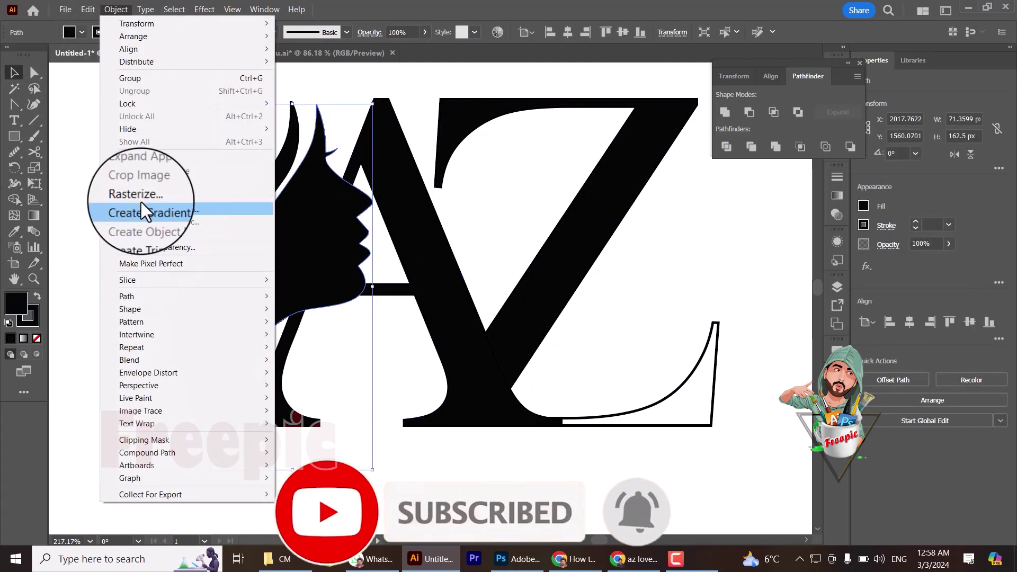
{"action": "left_click", "coordinate": [318, 336]}
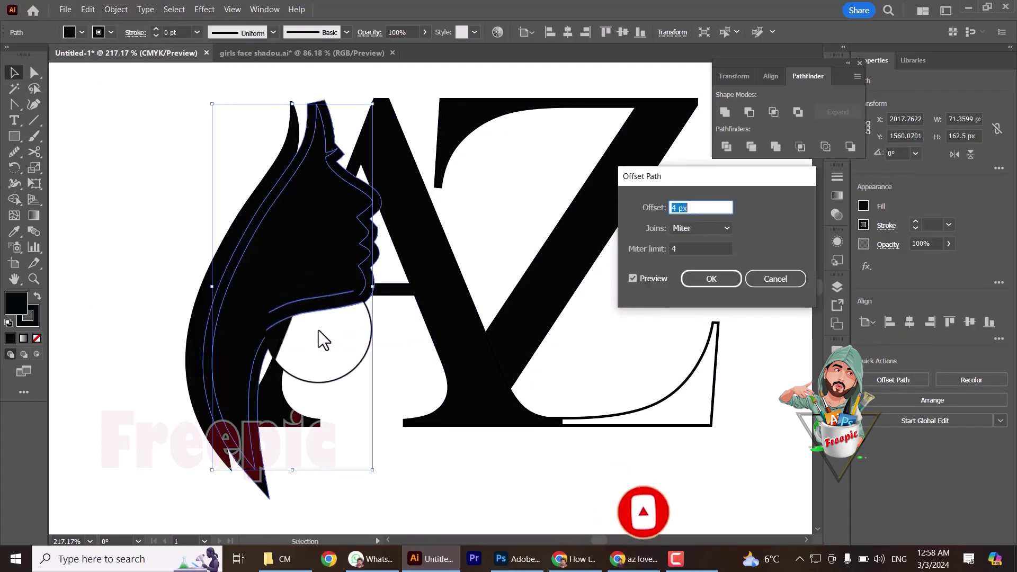
{"action": "key", "text": "Return"}
{"action": "left_click_drag", "start_coordinate": [249, 139], "coordinate": [545, 419]}
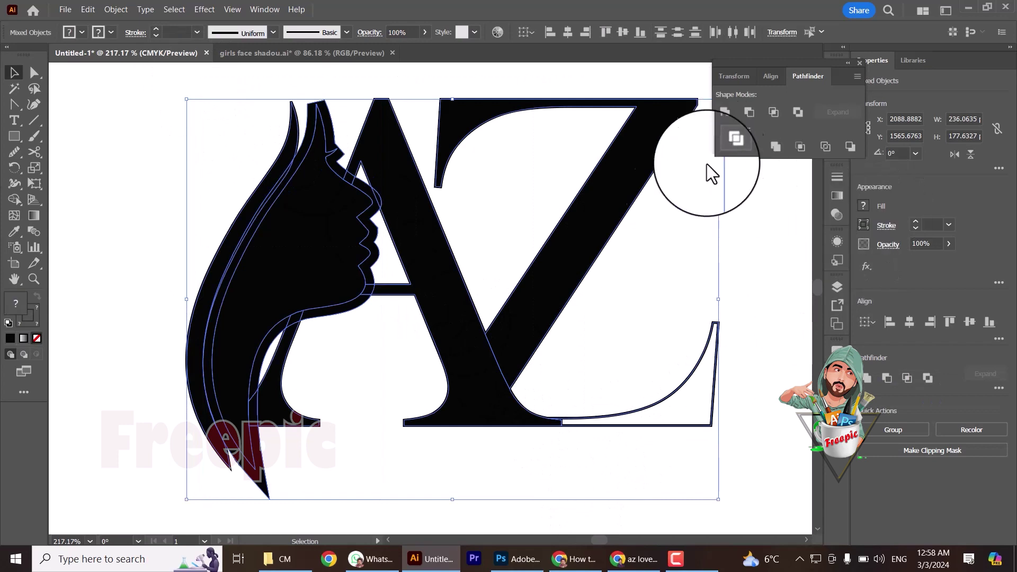
{"action": "right_click", "coordinate": [234, 47]}
{"action": "left_click", "coordinate": [377, 411]}
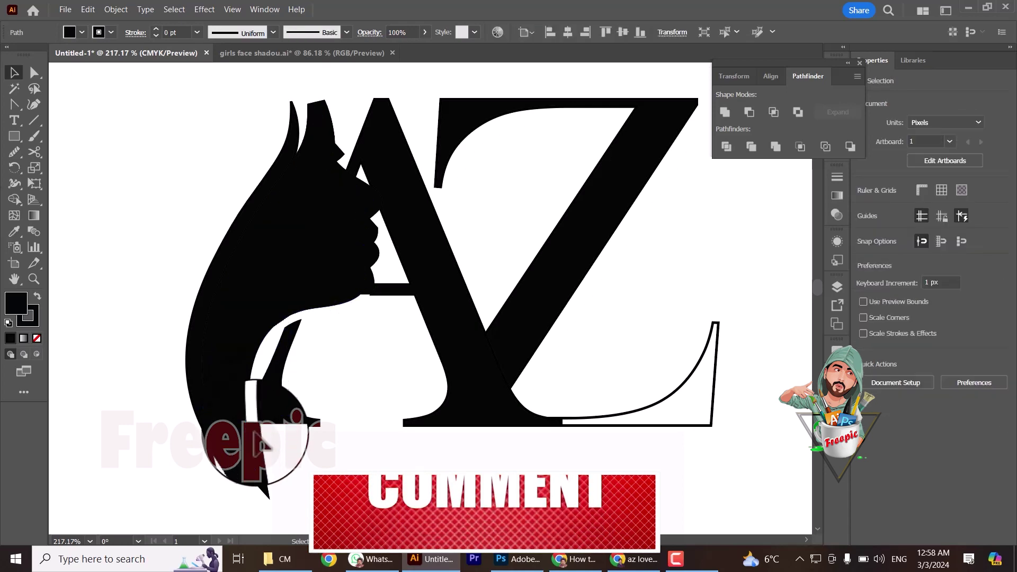
- Select the offset hair shape and mouth bar, then undo the offset
{"action": "left_click", "coordinate": [268, 438]}
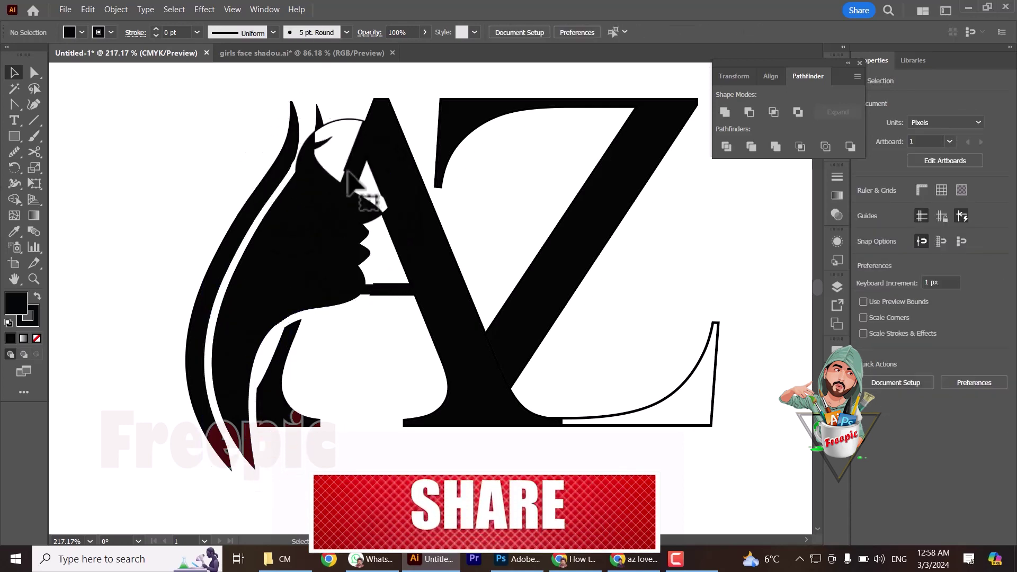
{"action": "left_click", "coordinate": [371, 290]}
{"action": "left_click", "coordinate": [367, 290]}
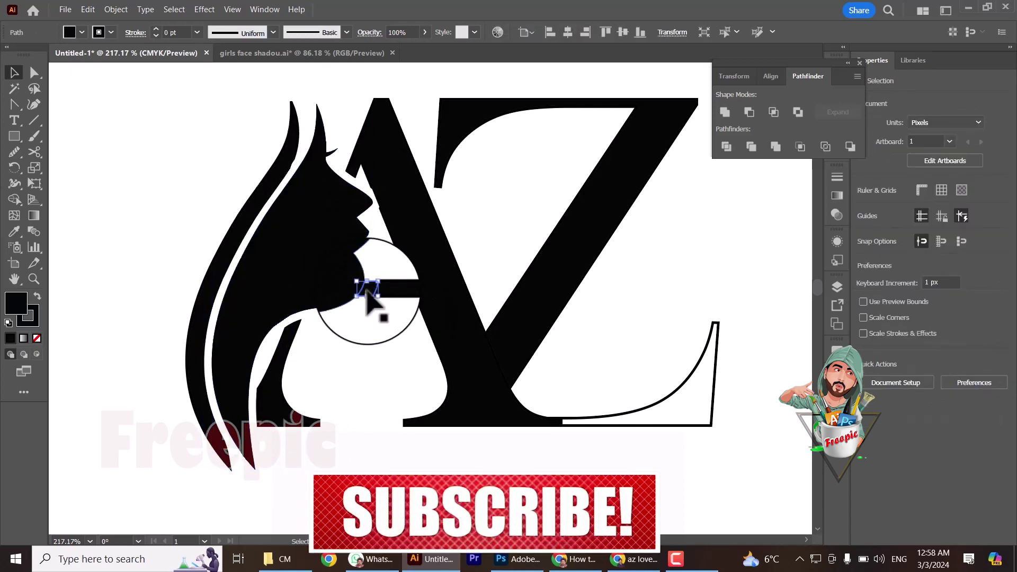
{"action": "left_click_drag", "start_coordinate": [386, 249], "coordinate": [376, 204]}
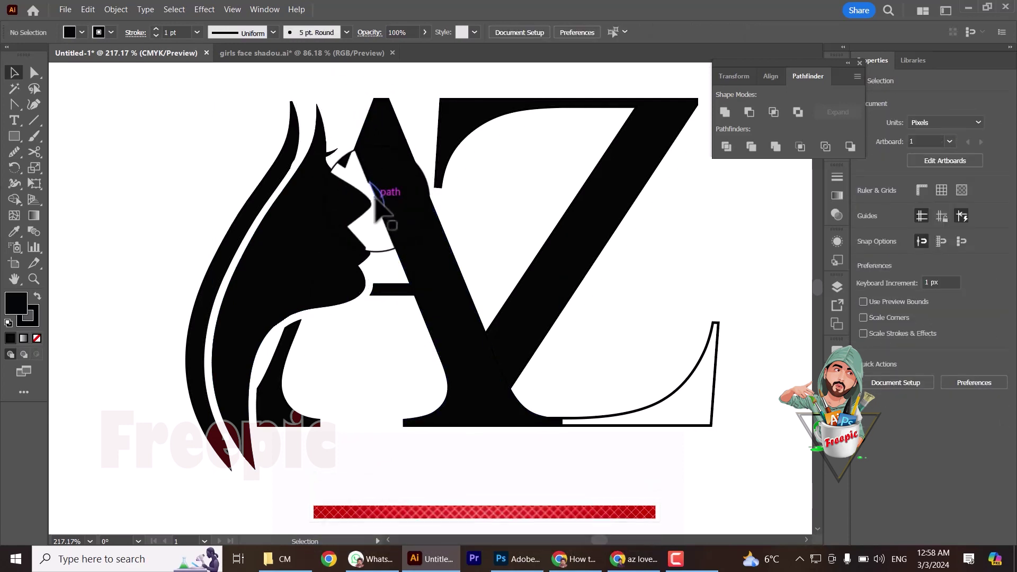
{"action": "key", "text": "ctrl+z"}
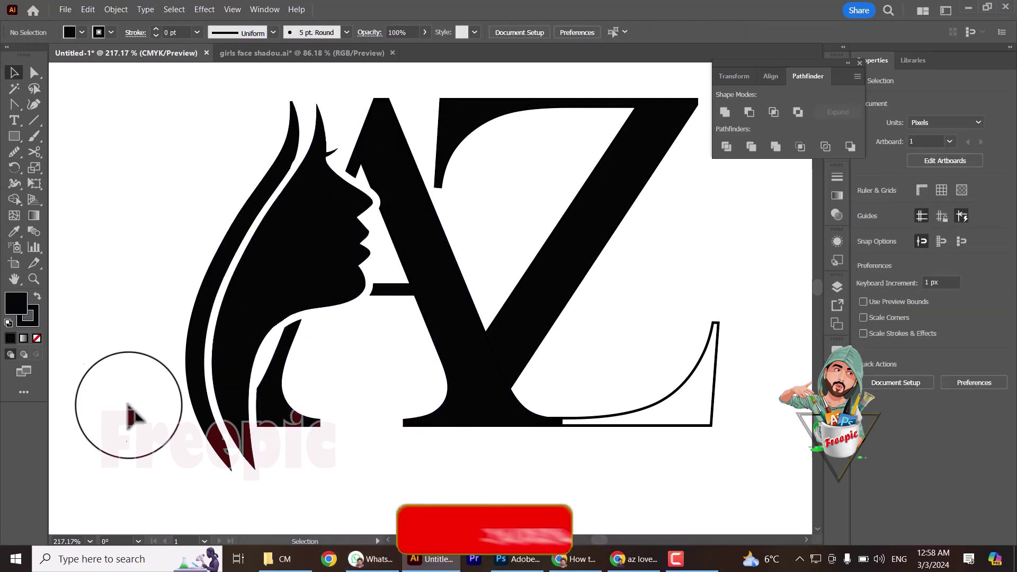
- Shift the Z's bottom curved piece slightly right and select it for anchor editing
{"action": "left_click_drag", "start_coordinate": [566, 424], "coordinate": [366, 159]}
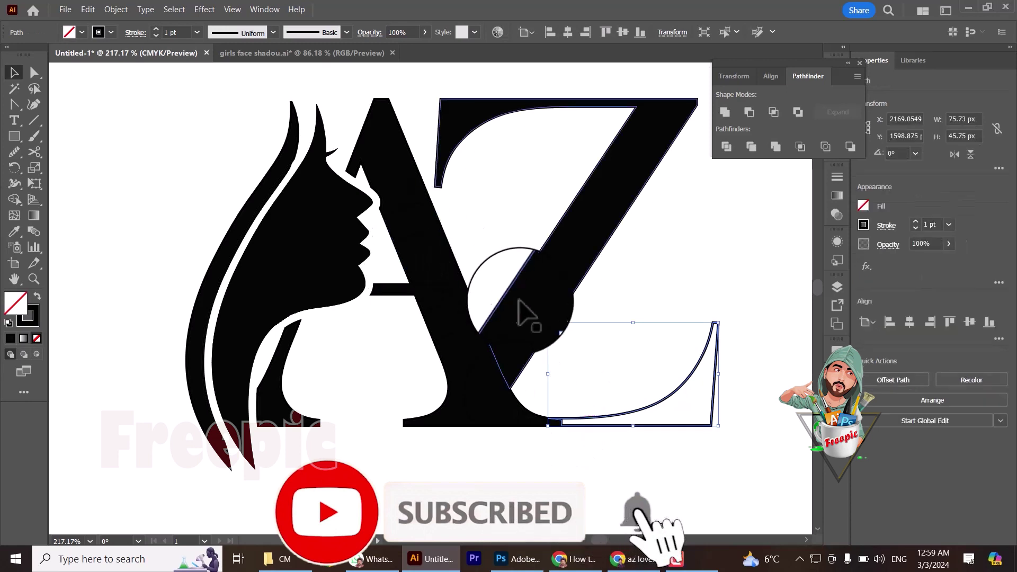
{"action": "left_click", "coordinate": [579, 399]}
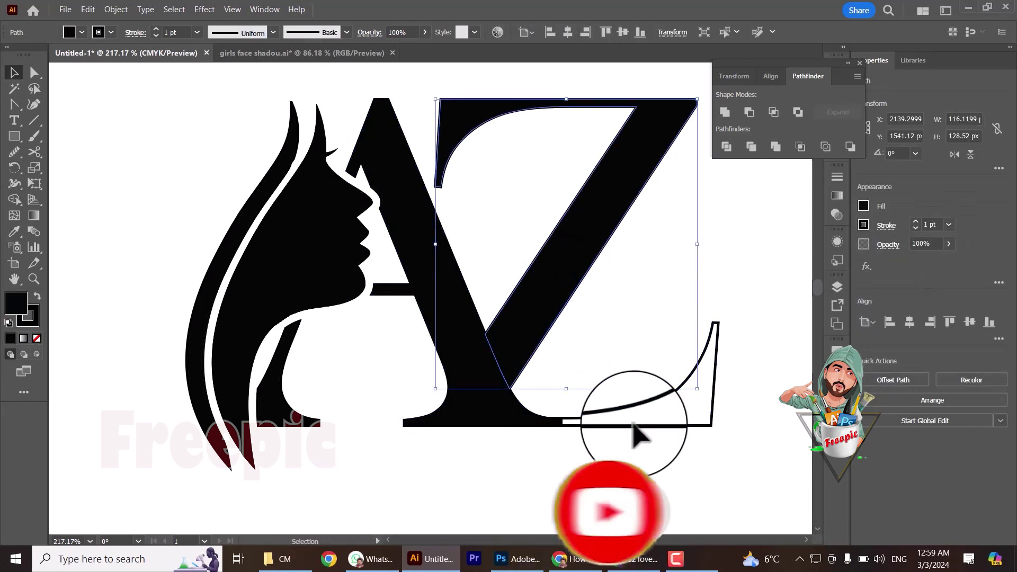
{"action": "left_click_drag", "start_coordinate": [636, 427], "coordinate": [649, 420]}
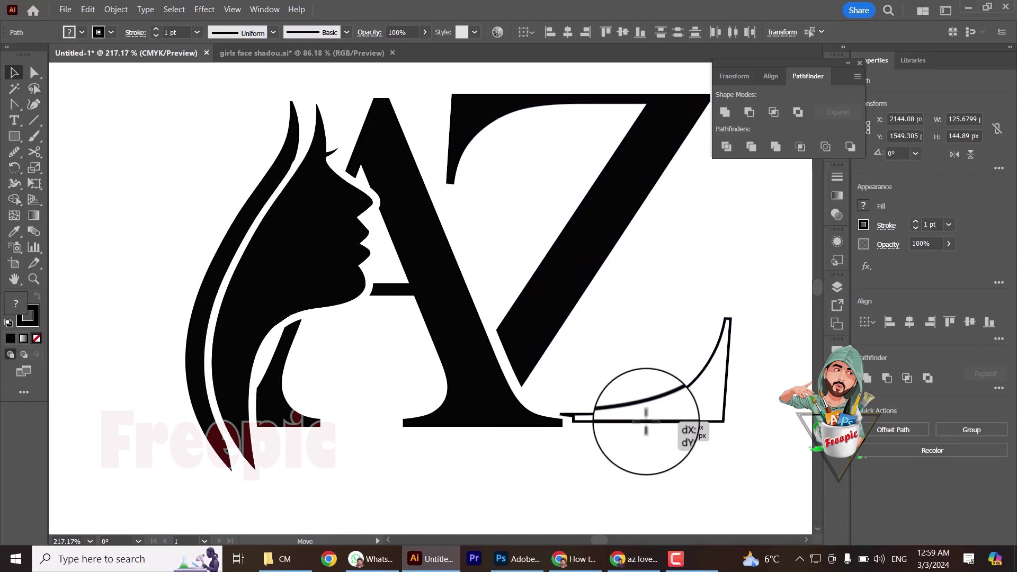
{"action": "left_click", "coordinate": [609, 417]}
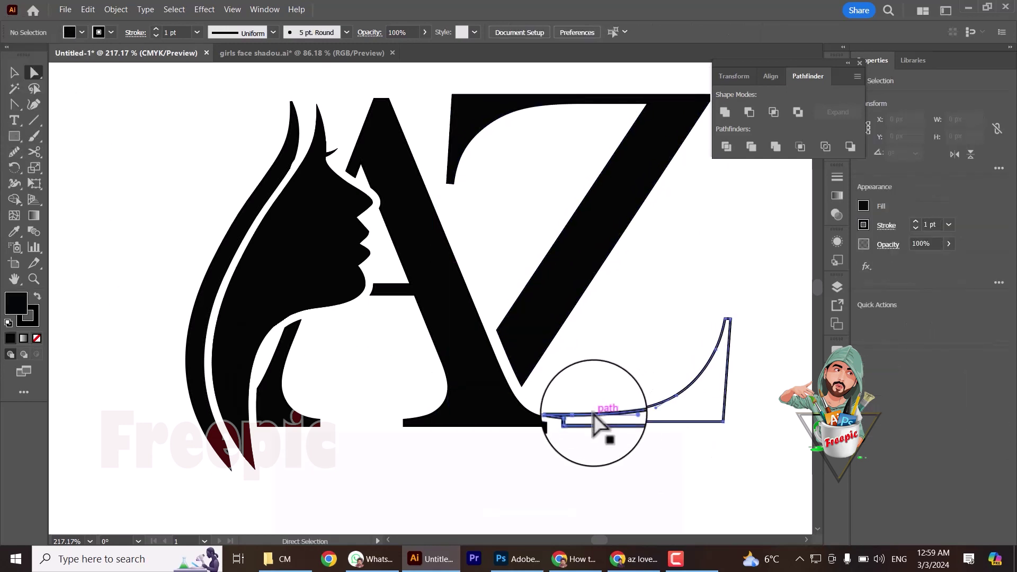
{"action": "left_click", "coordinate": [15, 104]}
{"action": "key", "text": "minus"}
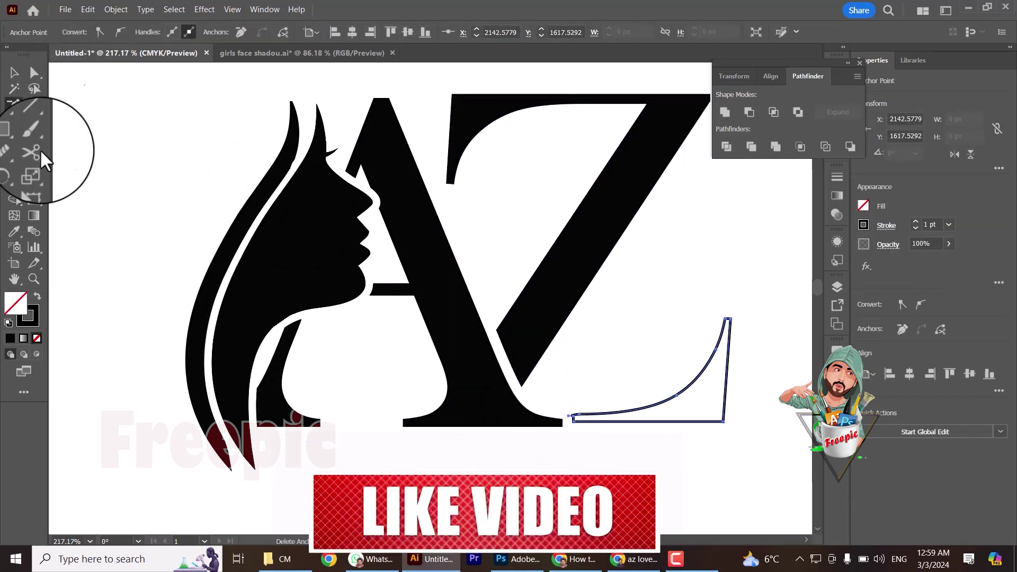
- Zoom in and drag the curved piece's left-end anchor lower
{"action": "key", "text": "z"}
{"action": "left_click_drag", "start_coordinate": [568, 426], "coordinate": [853, 466]}
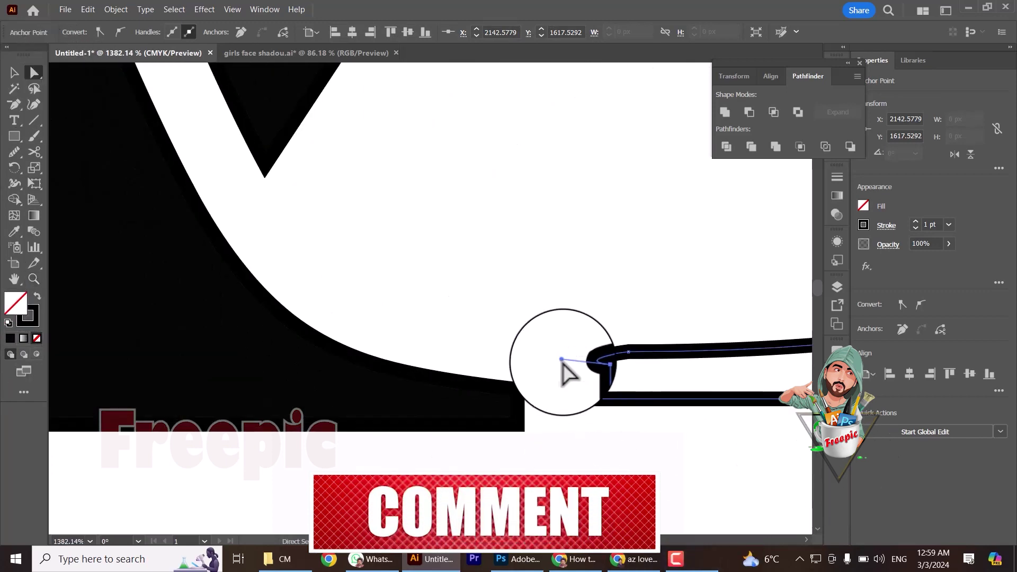
{"action": "left_click_drag", "start_coordinate": [562, 359], "coordinate": [630, 354]}
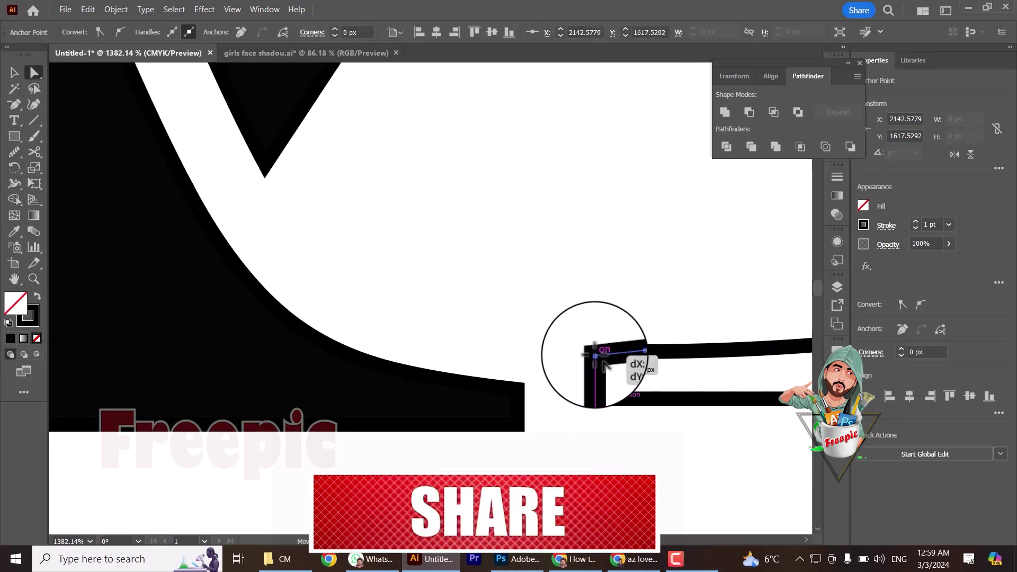
{"action": "left_click_drag", "start_coordinate": [606, 360], "coordinate": [589, 406]}
{"action": "left_click", "coordinate": [609, 437]}
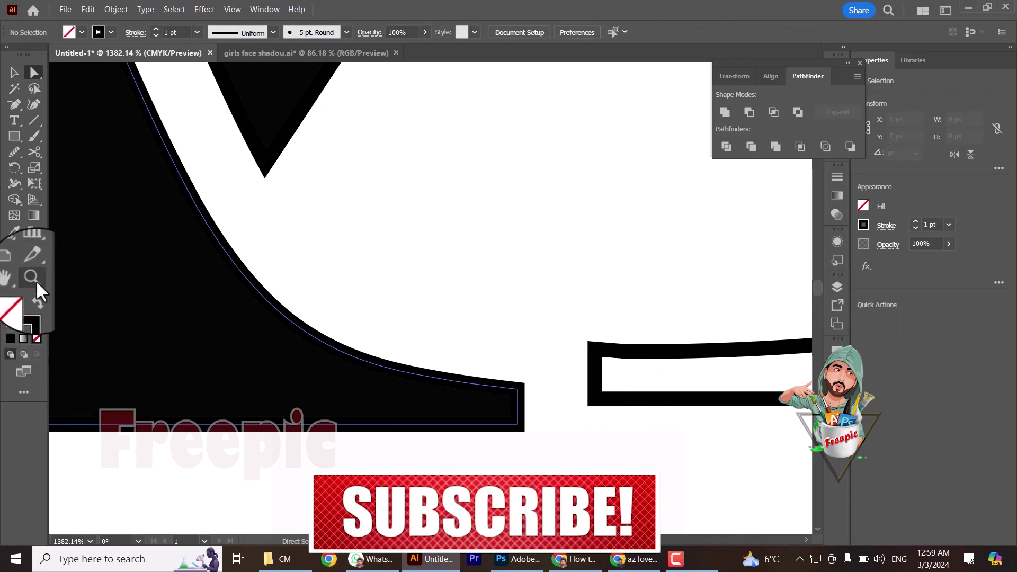
{"action": "scroll", "coordinate": [557, 429], "scroll_direction": "down", "scroll_amount": 5}
{"action": "key", "text": "v"}
{"action": "left_click", "coordinate": [576, 376]}
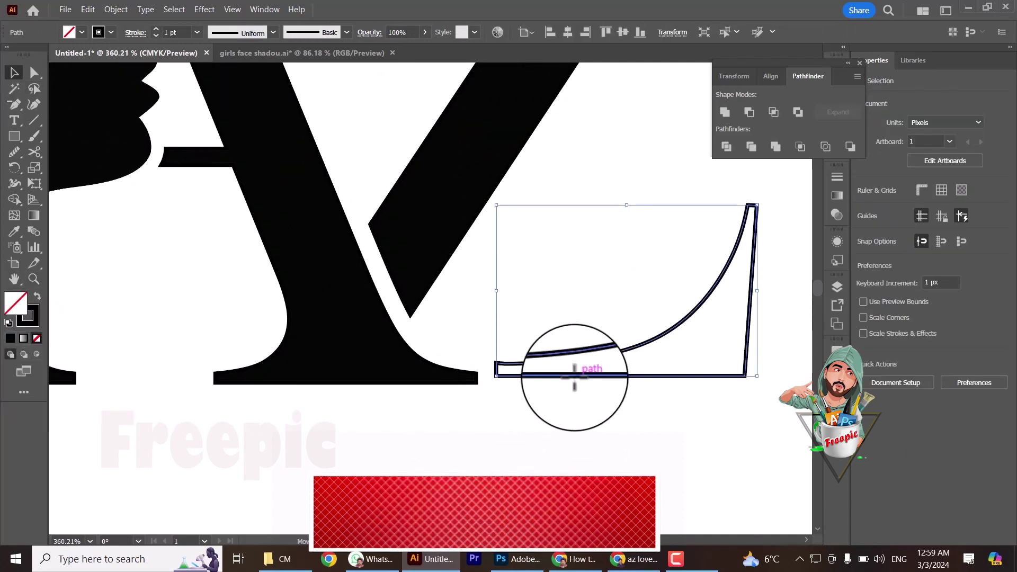
- Slide the curved serif against the Z's base and fill it solid black
{"action": "left_click_drag", "start_coordinate": [575, 376], "coordinate": [586, 381]}
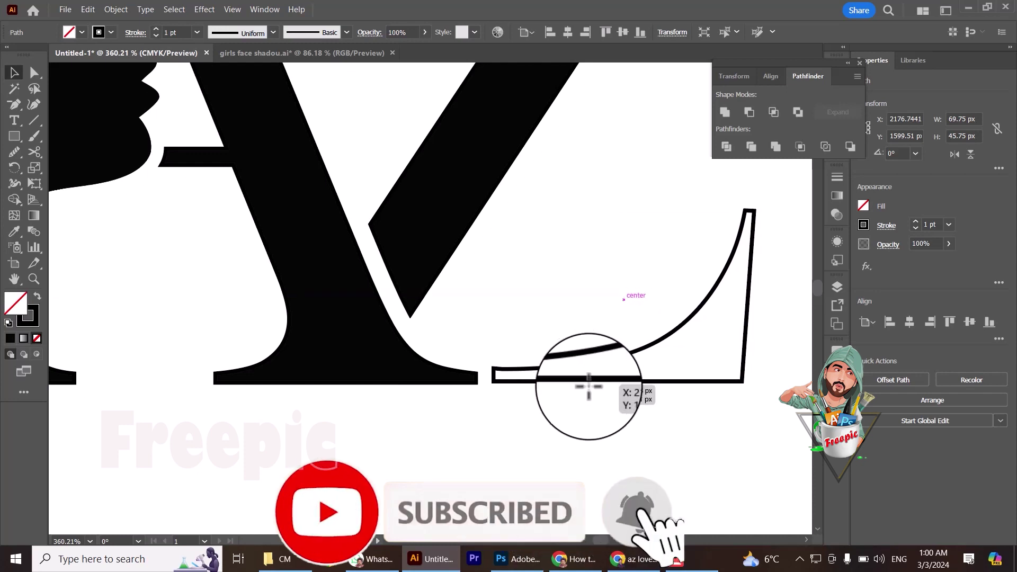
{"action": "left_click", "coordinate": [523, 435]}
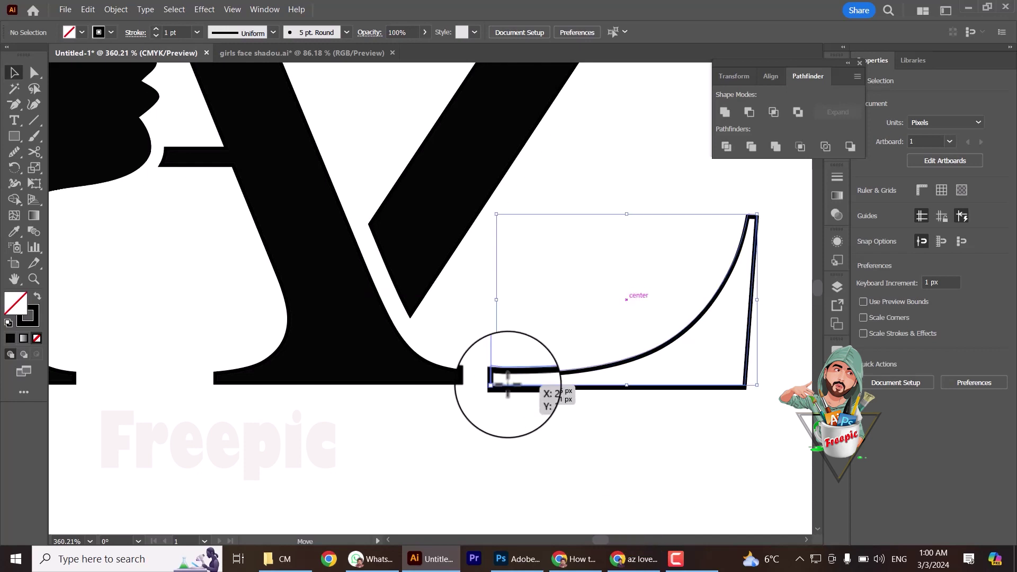
{"action": "mouse_move", "coordinate": [504, 370]}
{"action": "left_mouse_down"}
{"action": "mouse_move", "coordinate": [499, 384]}
{"action": "mouse_move", "coordinate": [513, 391]}
{"action": "mouse_move", "coordinate": [498, 384]}
{"action": "left_mouse_up"}
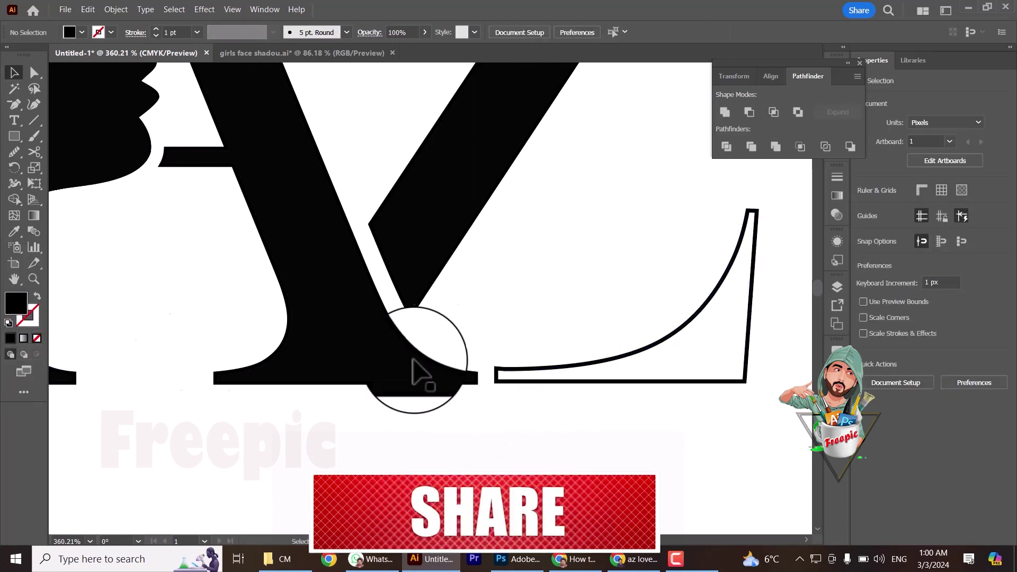
{"action": "key", "text": "shift+x"}
- Zoom out to the whole AZ logo and select all of its artwork
{"action": "key", "text": "z"}
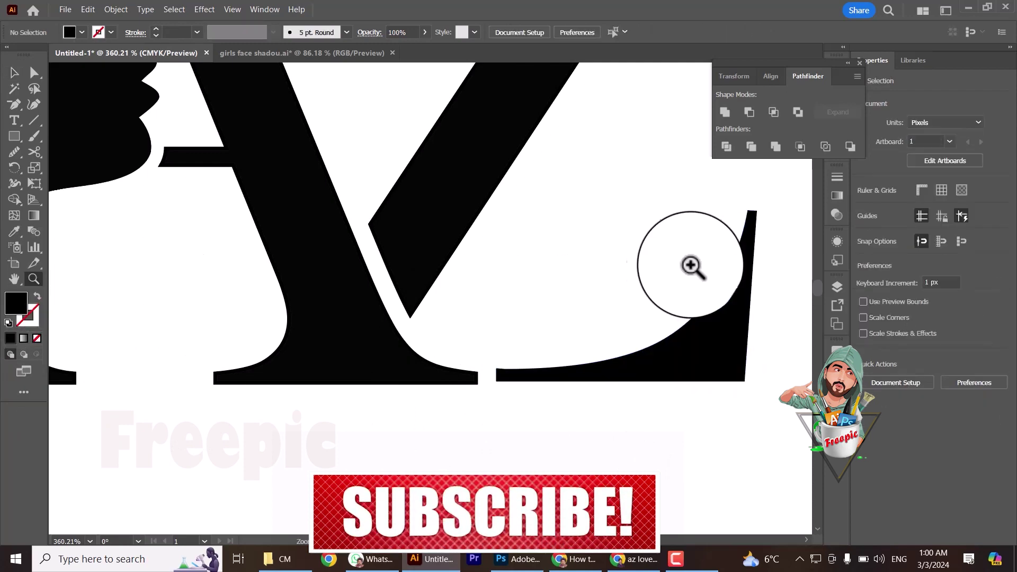
{"action": "mouse_move", "coordinate": [691, 267]}
{"action": "left_mouse_down"}
{"action": "mouse_move", "coordinate": [508, 291]}
{"action": "mouse_move", "coordinate": [392, 337]}
{"action": "left_mouse_up"}
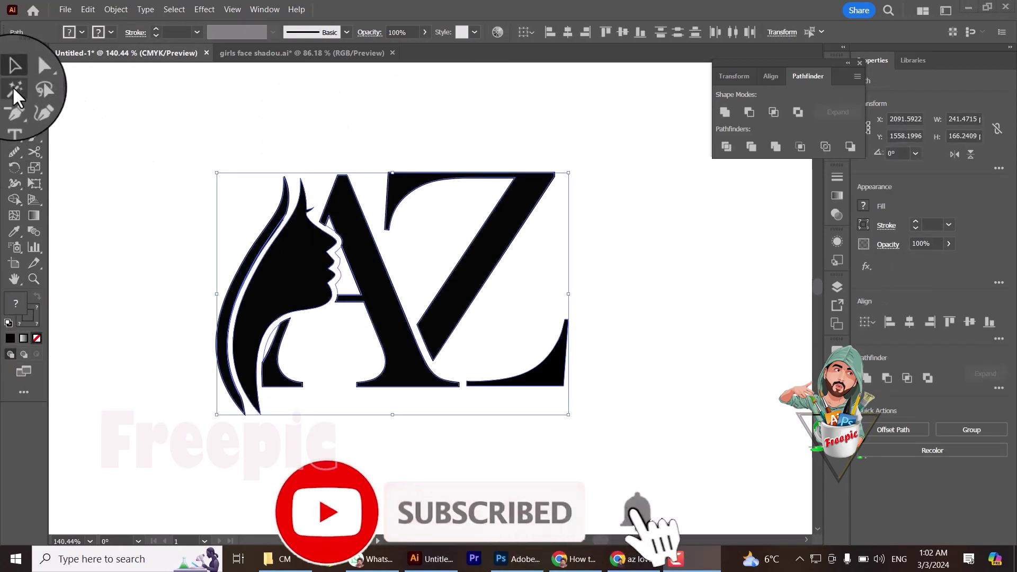
{"action": "left_click", "coordinate": [14, 88]}
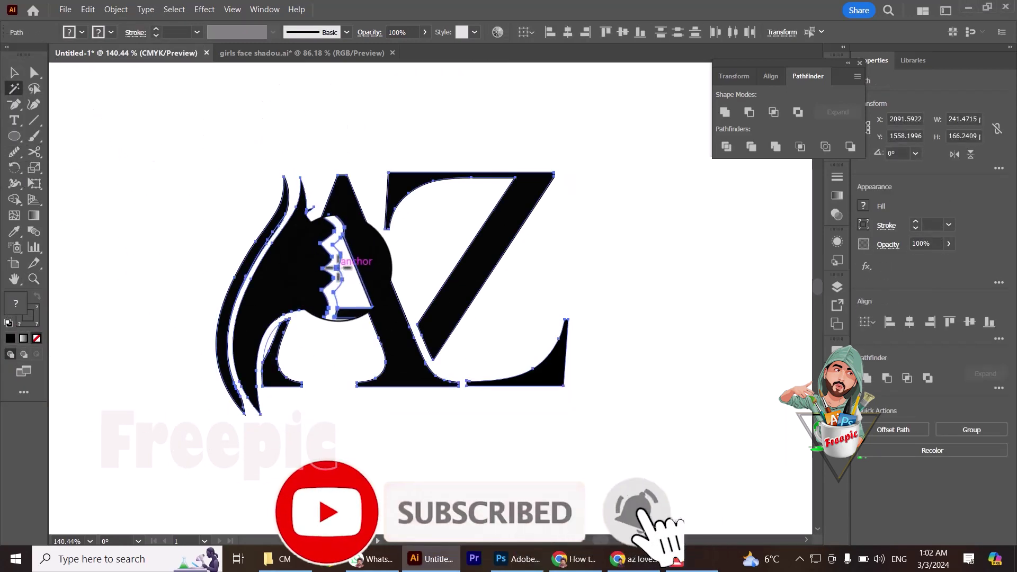
{"action": "key", "text": "ctrl+a"}
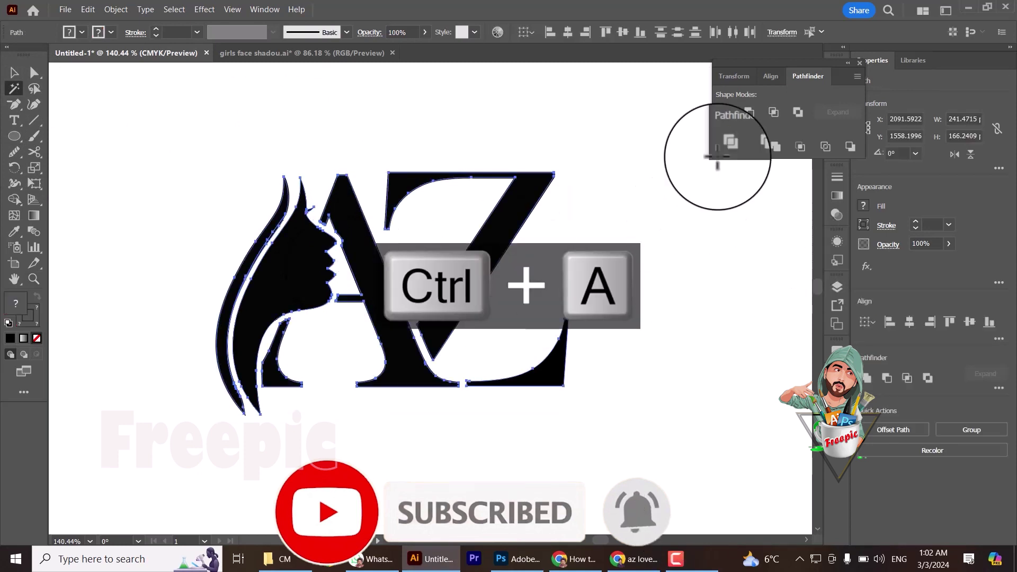
{"action": "left_click", "coordinate": [653, 323]}
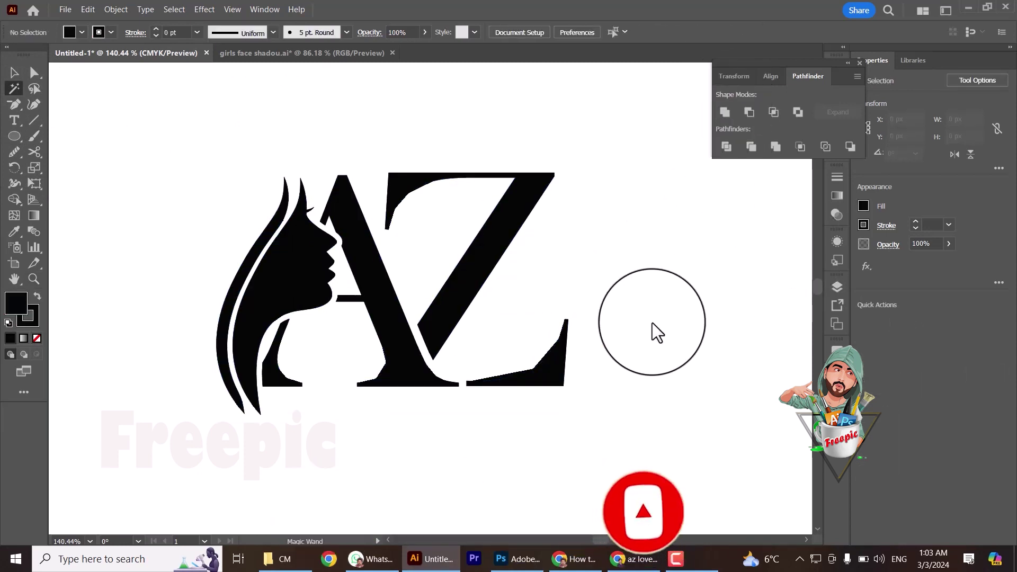
{"action": "key", "text": "ctrl+z"}
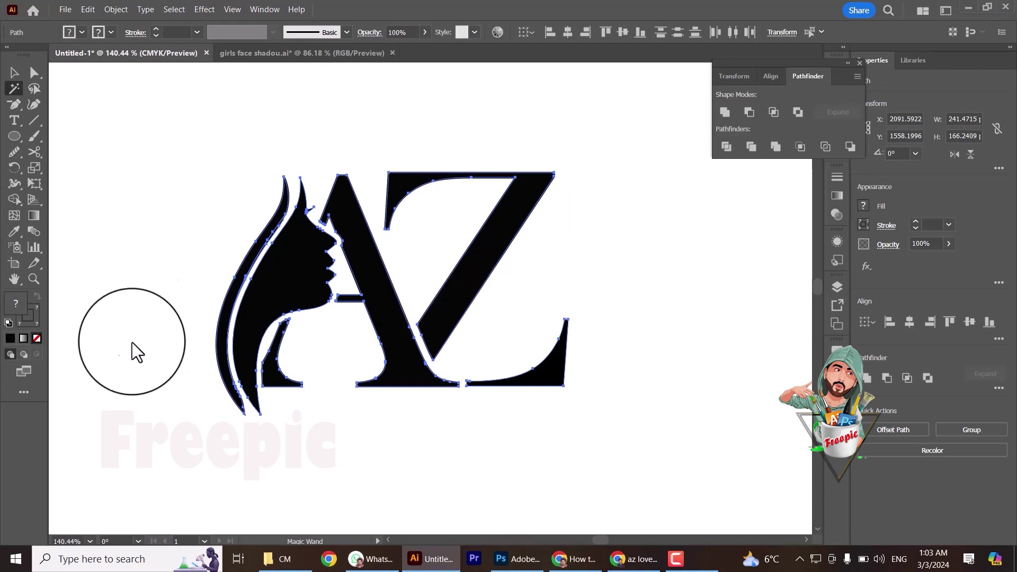
- Set the stroke to None on all the logo artwork and group the pieces together
{"action": "key", "text": "v"}
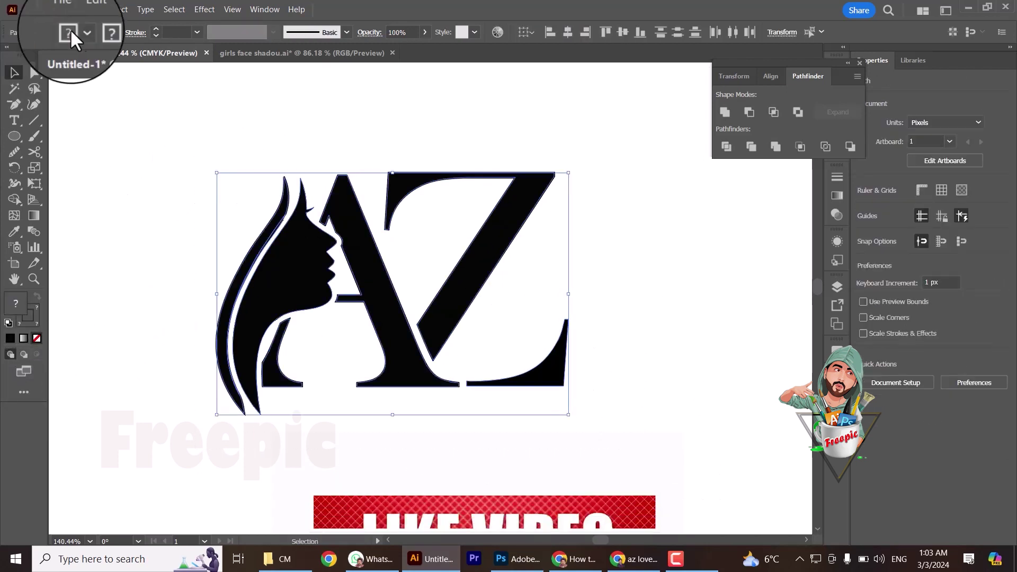
{"action": "left_click", "coordinate": [111, 32]}
{"action": "left_click", "coordinate": [9, 54]}
{"action": "left_click", "coordinate": [177, 212]}
{"action": "left_click", "coordinate": [629, 425]}
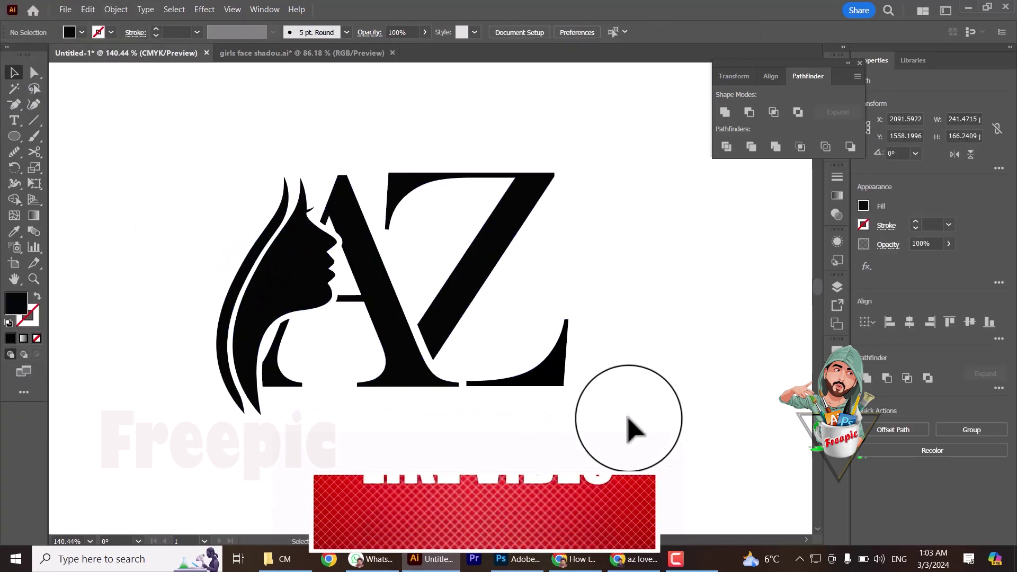
{"action": "key", "text": "ctrl+a"}
{"action": "left_click", "coordinate": [185, 216]}
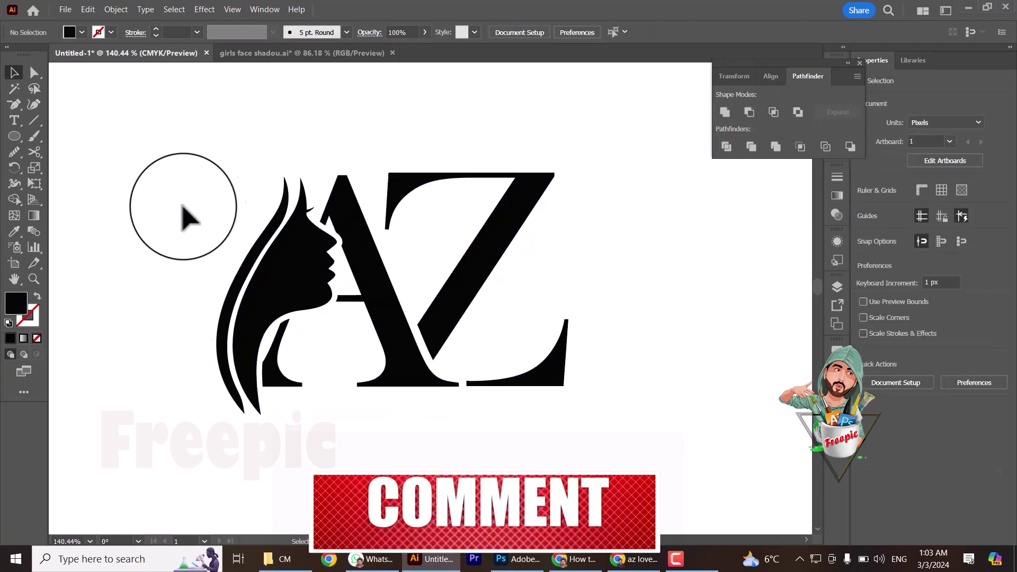
{"action": "left_click", "coordinate": [272, 268]}
- Start a pen path at the Z's bottom-right corner with a point at the base between A and Z
{"action": "key", "text": "p"}
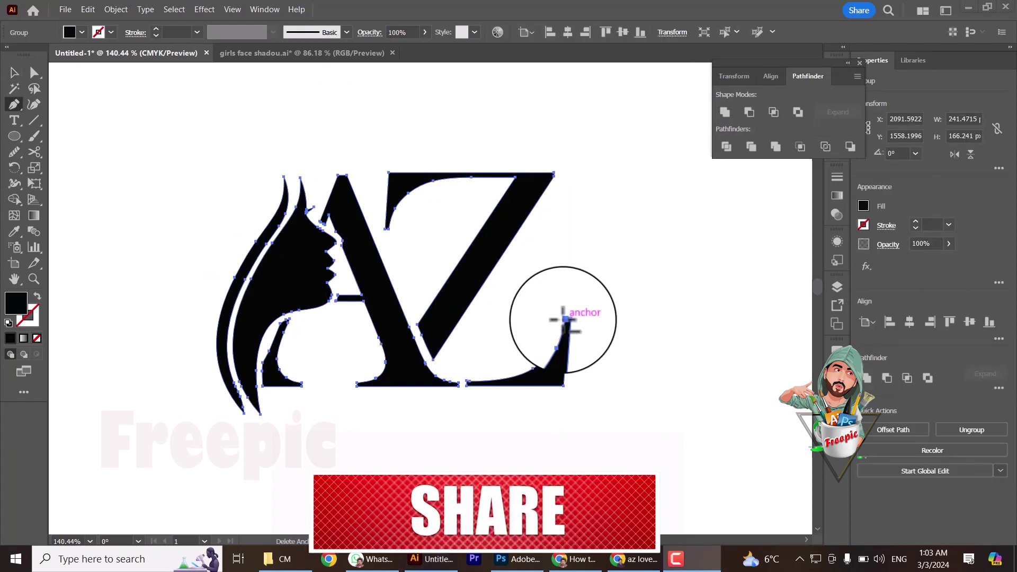
{"action": "left_click", "coordinate": [565, 318]}
{"action": "key", "text": "ctrl+z"}
{"action": "left_click", "coordinate": [14, 72]}
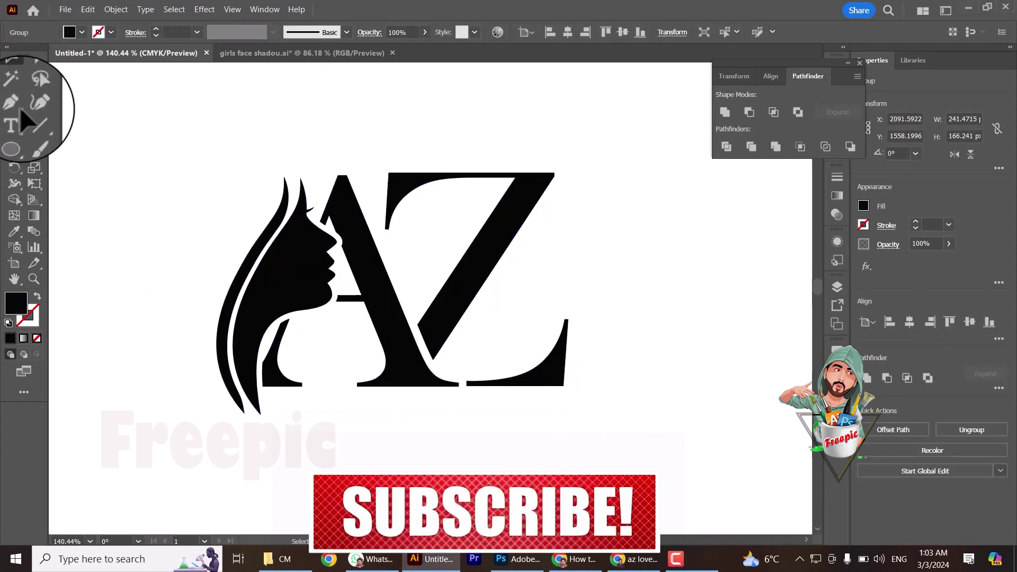
{"action": "left_click", "coordinate": [14, 105]}
{"action": "left_click", "coordinate": [565, 319]}
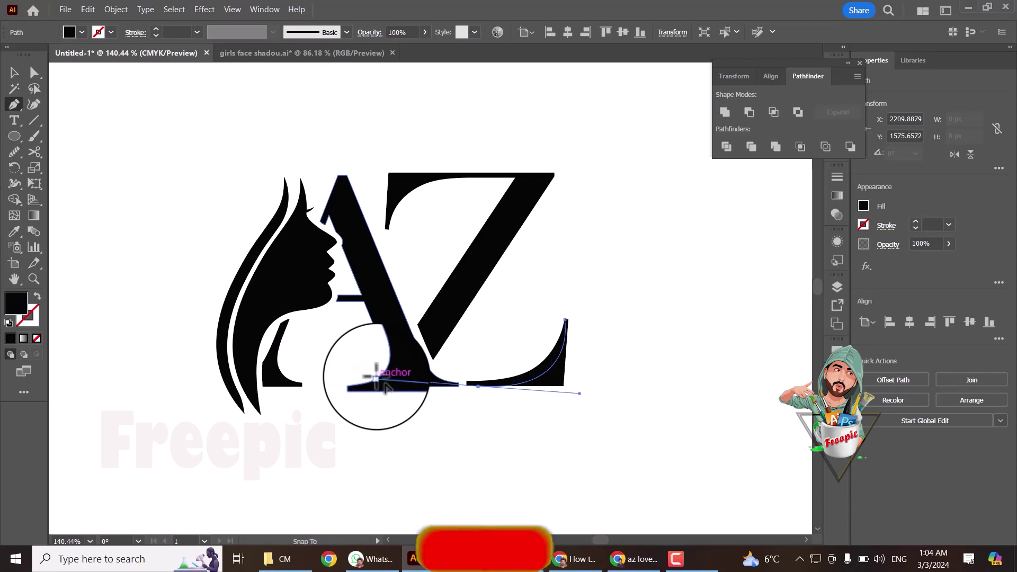
{"action": "left_click", "coordinate": [478, 386]}
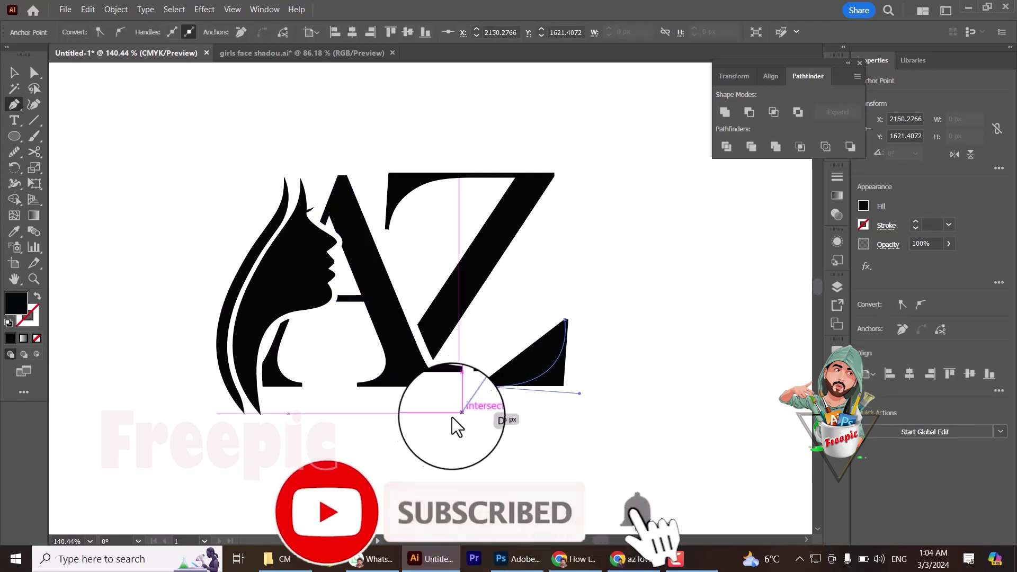
- Cut the hair path, then close the shape at the Z's top corner and fill it black
{"action": "key", "text": "c"}
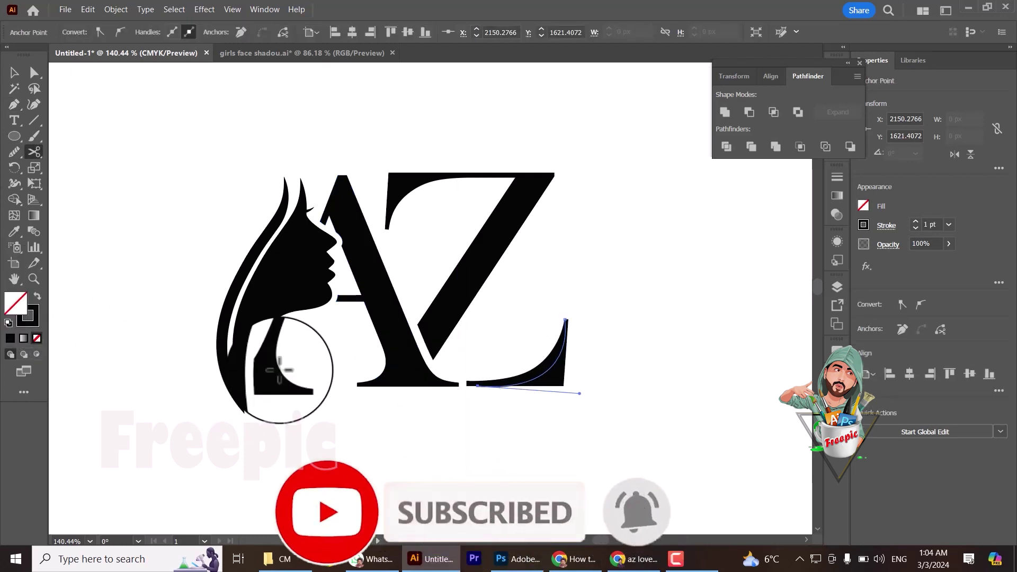
{"action": "left_click", "coordinate": [491, 473]}
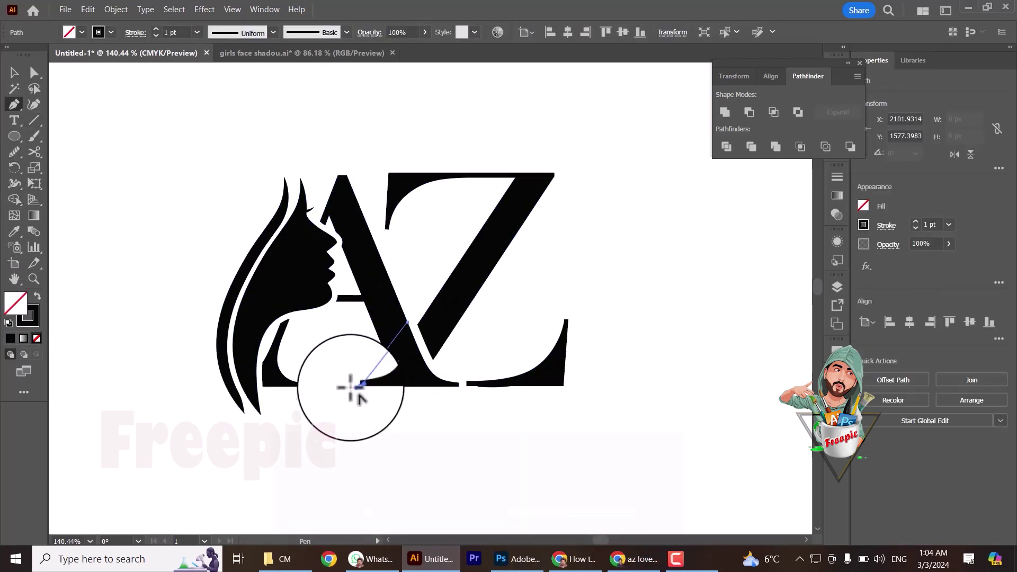
{"action": "mouse_move", "coordinate": [350, 388]}
{"action": "left_mouse_down"}
{"action": "mouse_move", "coordinate": [329, 397]}
{"action": "mouse_move", "coordinate": [360, 392]}
{"action": "left_mouse_up"}
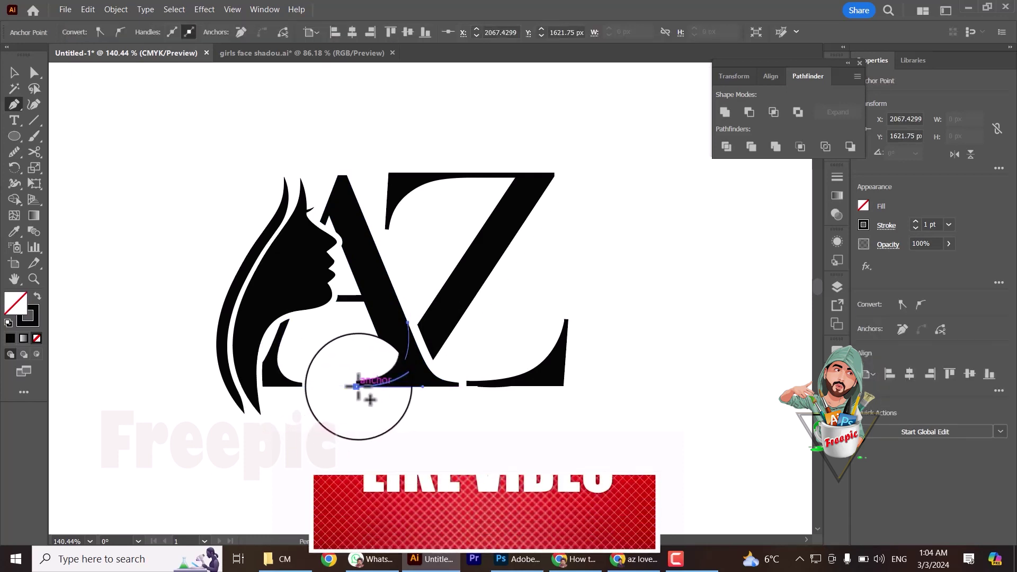
{"action": "left_click", "coordinate": [513, 177]}
{"action": "key", "text": "shift+x"}
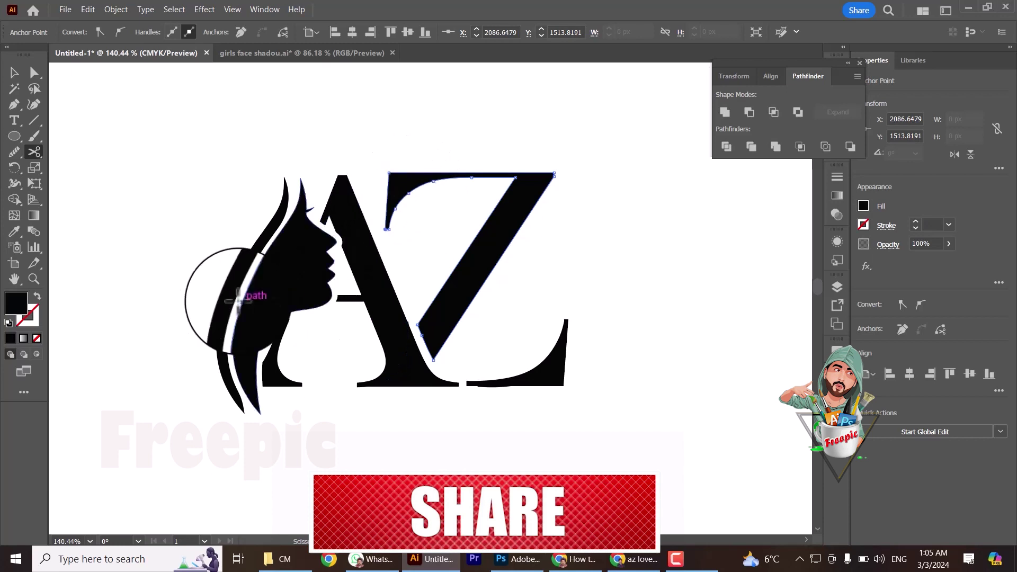
- Undo the hair cuts and draw a curved path along the Z's top edge
{"action": "key", "text": "ctrl+z"}
{"action": "left_click", "coordinate": [14, 104]}
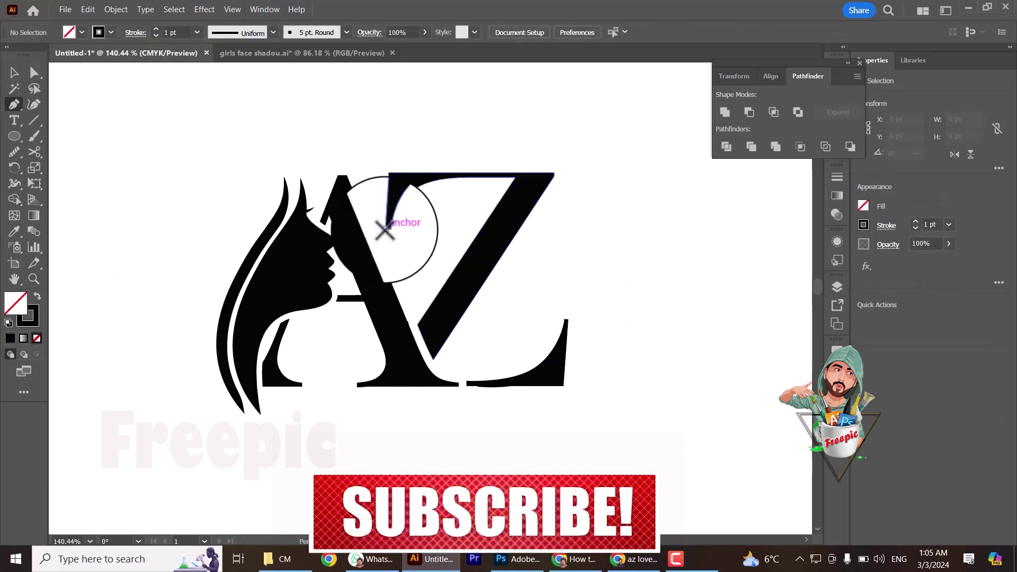
{"action": "left_click_drag", "start_coordinate": [467, 173], "coordinate": [556, 172]}
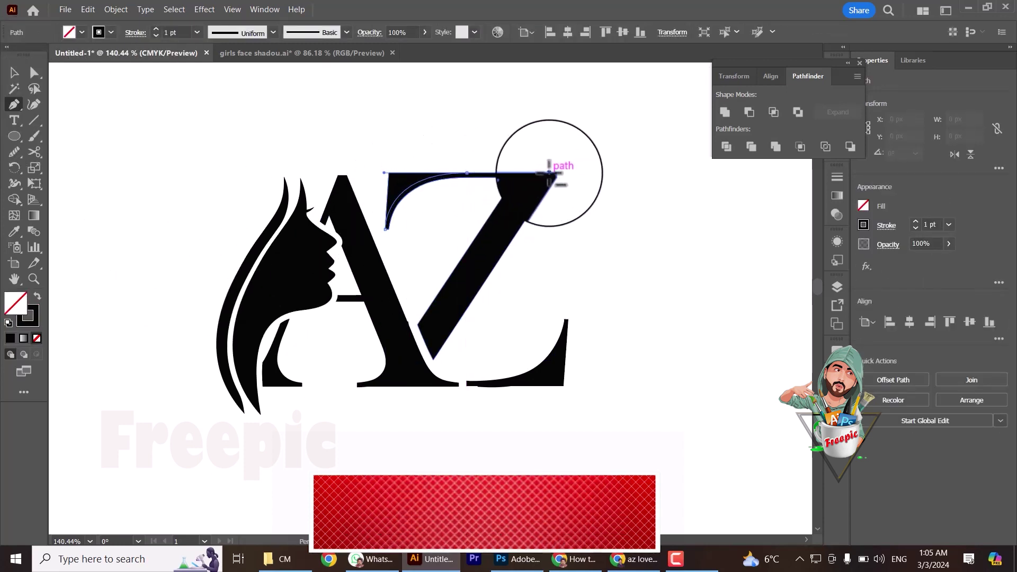
{"action": "key", "text": "ctrl+z"}
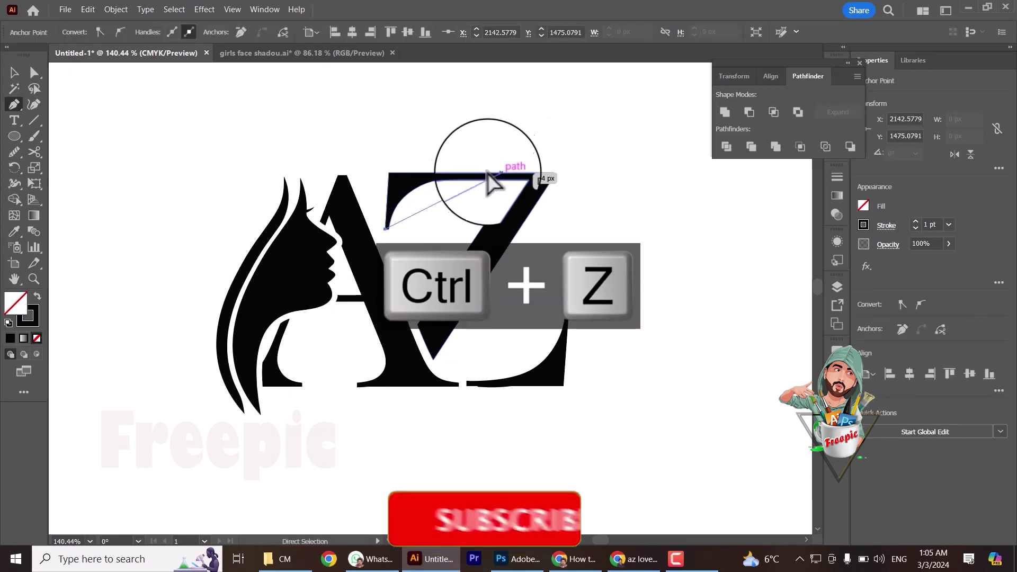
{"action": "left_click_drag", "start_coordinate": [439, 174], "coordinate": [441, 177]}
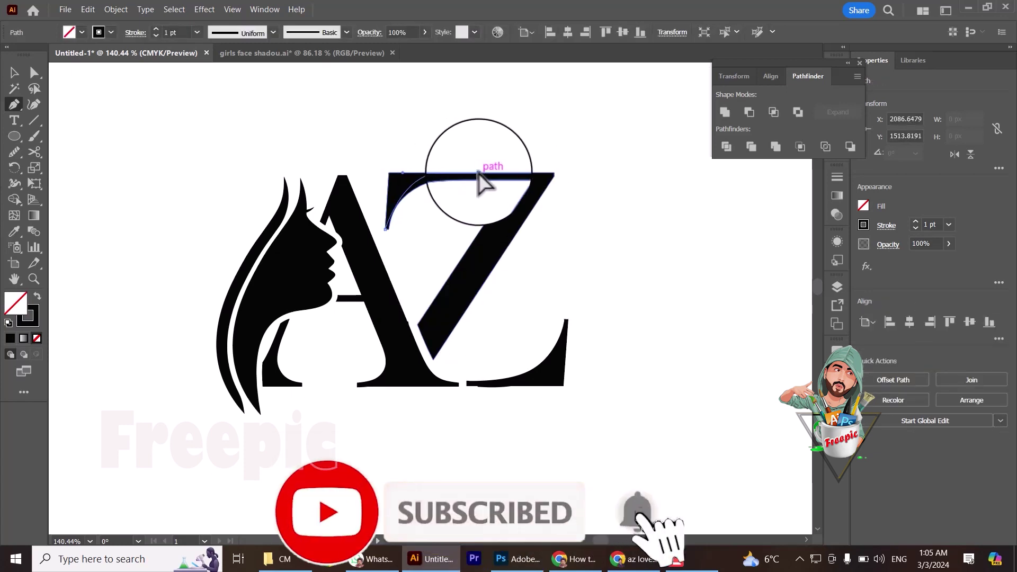
{"action": "left_click", "coordinate": [495, 173]}
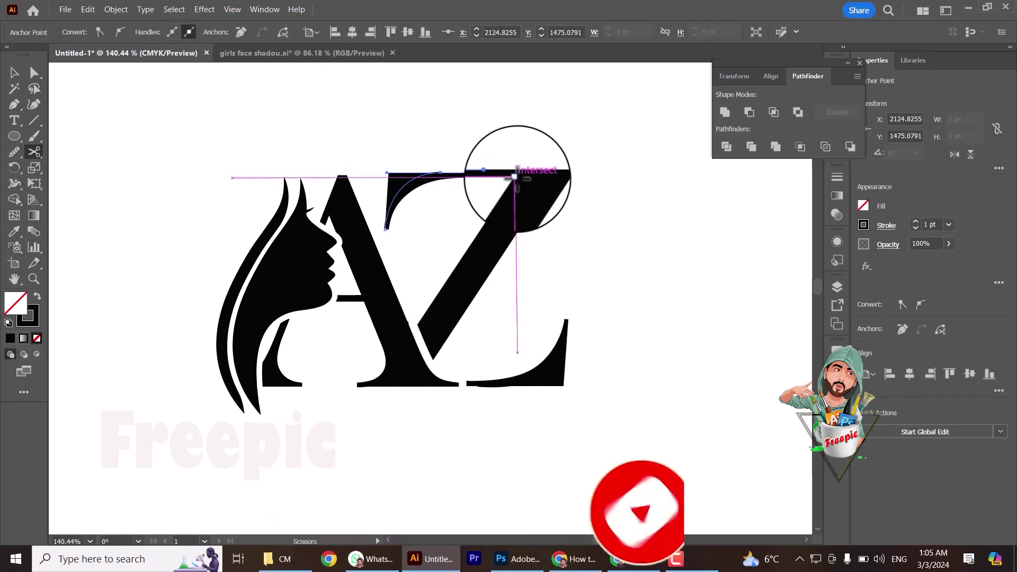
{"action": "left_click", "coordinate": [103, 183]}
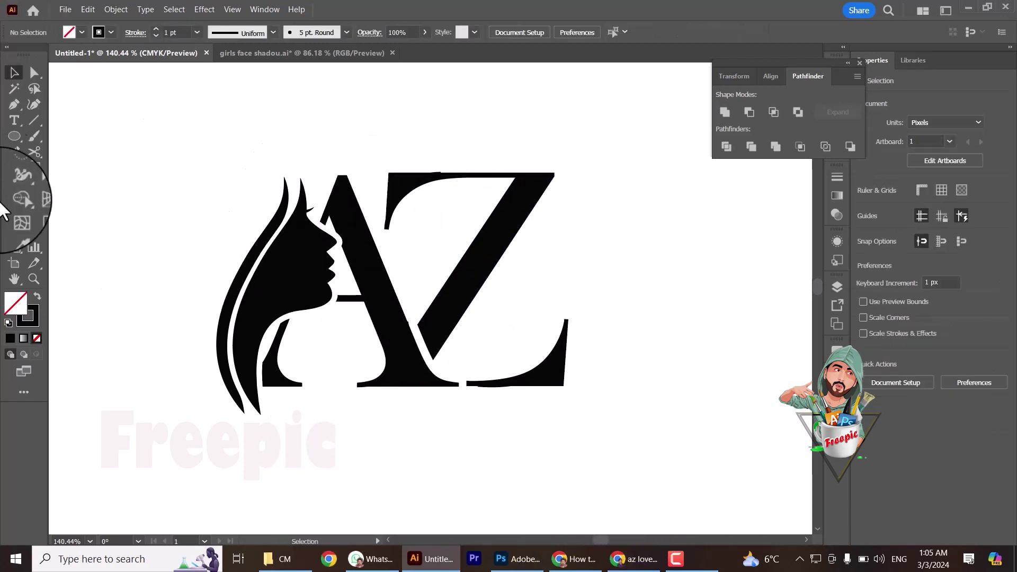
- Add a path down the Z's diagonal, trim the extra arc, and select the whole AZ artwork
{"action": "left_click", "coordinate": [15, 106]}
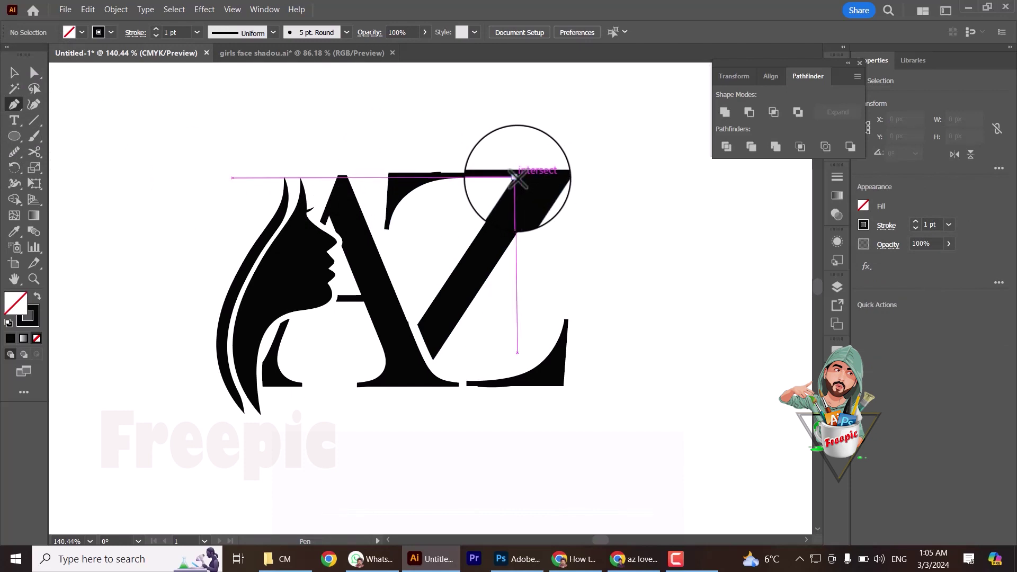
{"action": "left_click", "coordinate": [515, 178]}
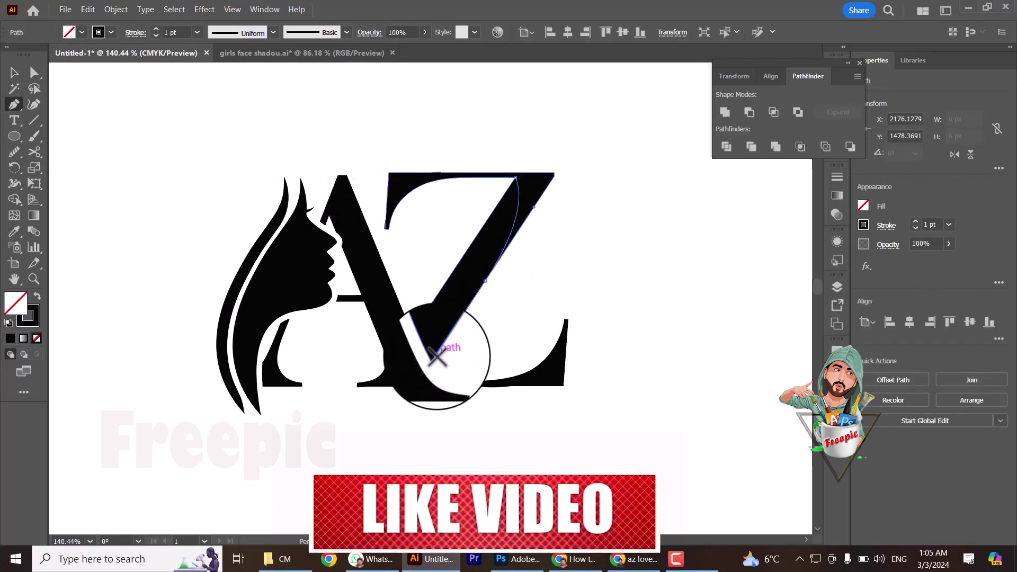
{"action": "left_click", "coordinate": [419, 380]}
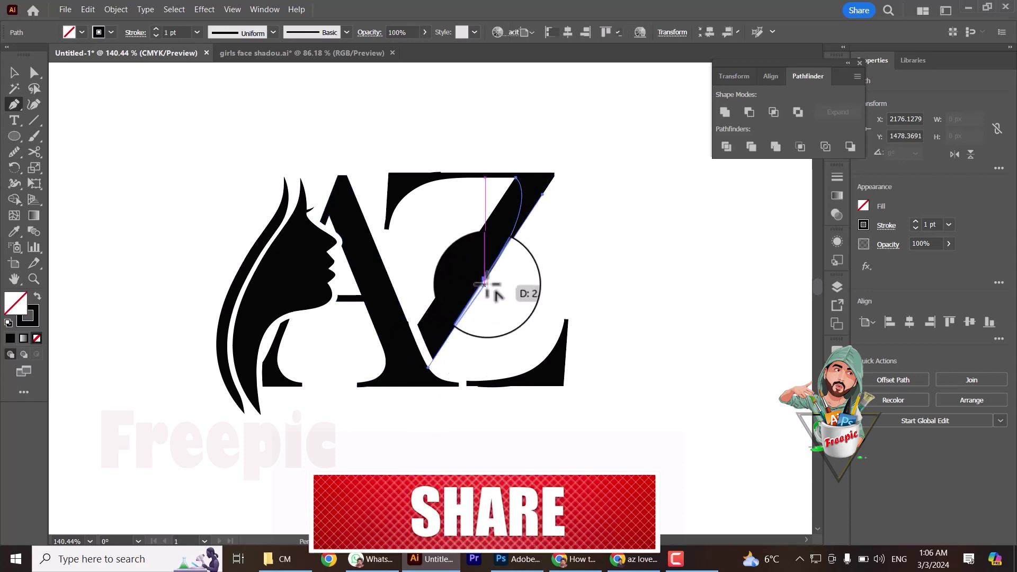
{"action": "key", "text": "ctrl+z"}
{"action": "key", "text": "c"}
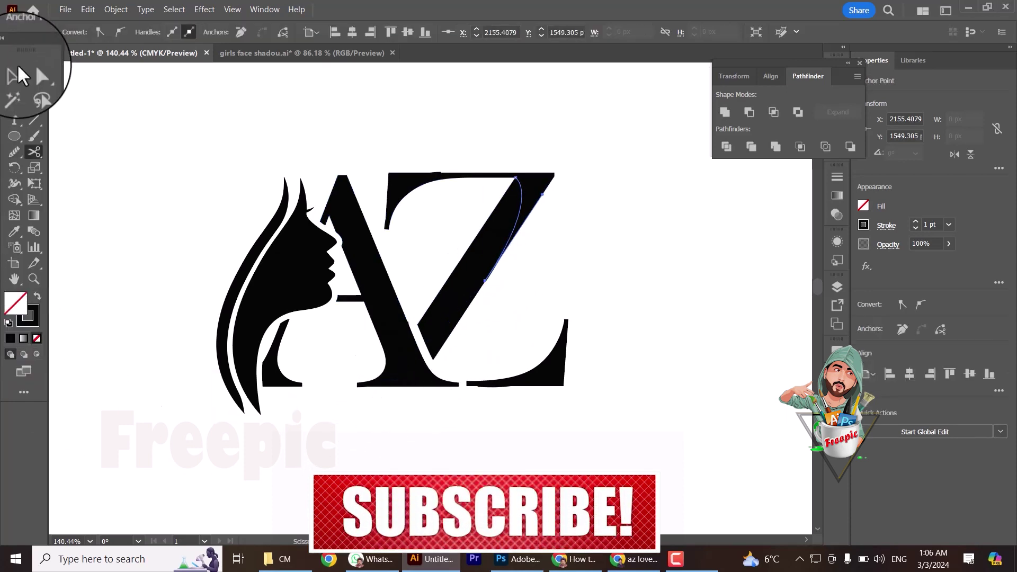
{"action": "left_click", "coordinate": [18, 76]}
{"action": "left_click_drag", "start_coordinate": [226, 181], "coordinate": [624, 415]}
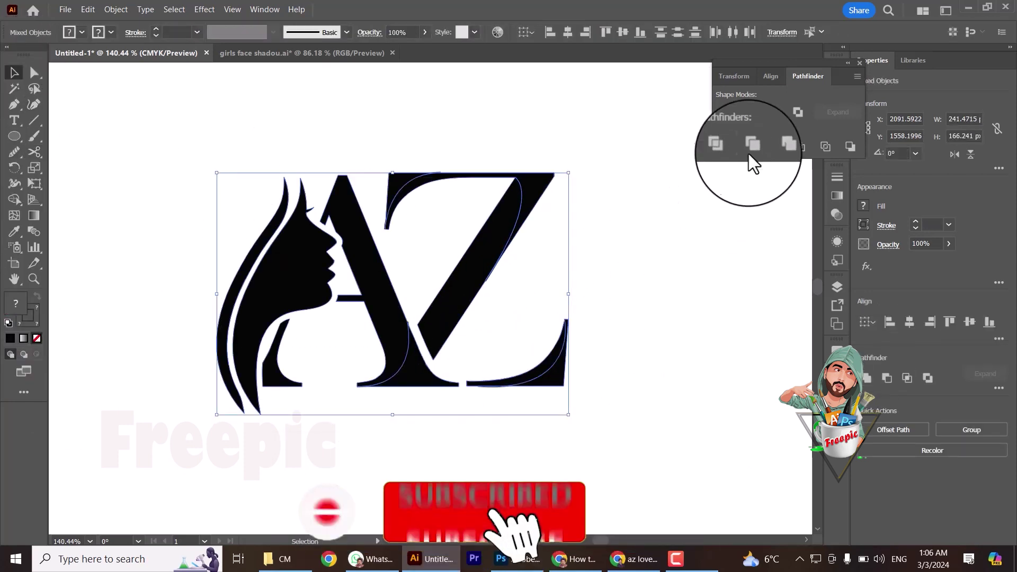
- Divide the AZ artwork along the arcs and ungroup the resulting pieces
{"action": "left_click", "coordinate": [726, 146]}
{"action": "right_click", "coordinate": [503, 135]}
{"action": "left_click", "coordinate": [563, 290]}
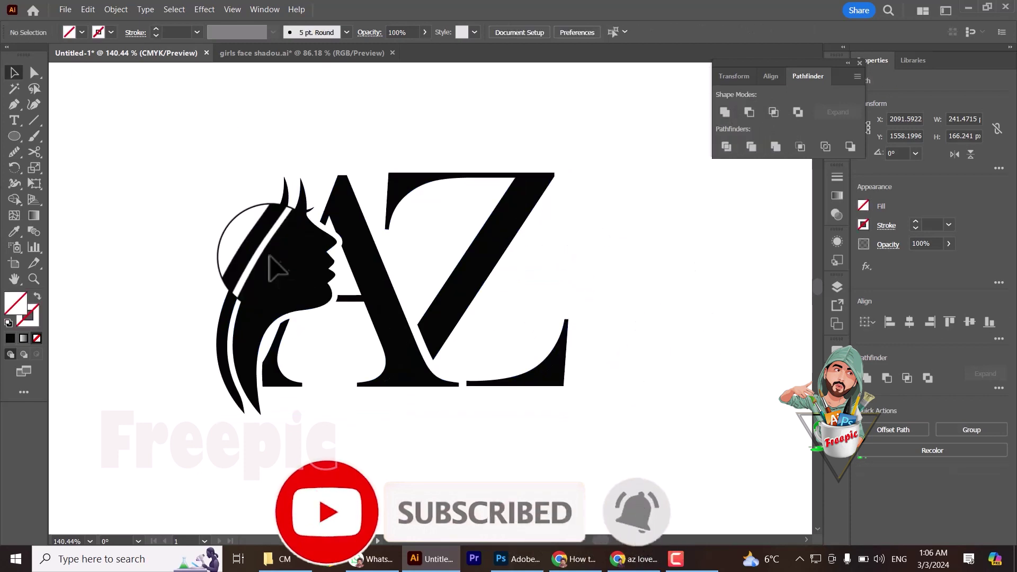
- Merge the A's inner regions into black shapes with the Shape Builder
{"action": "left_click", "coordinate": [13, 198]}
{"action": "left_click_drag", "start_coordinate": [344, 222], "coordinate": [402, 344]}
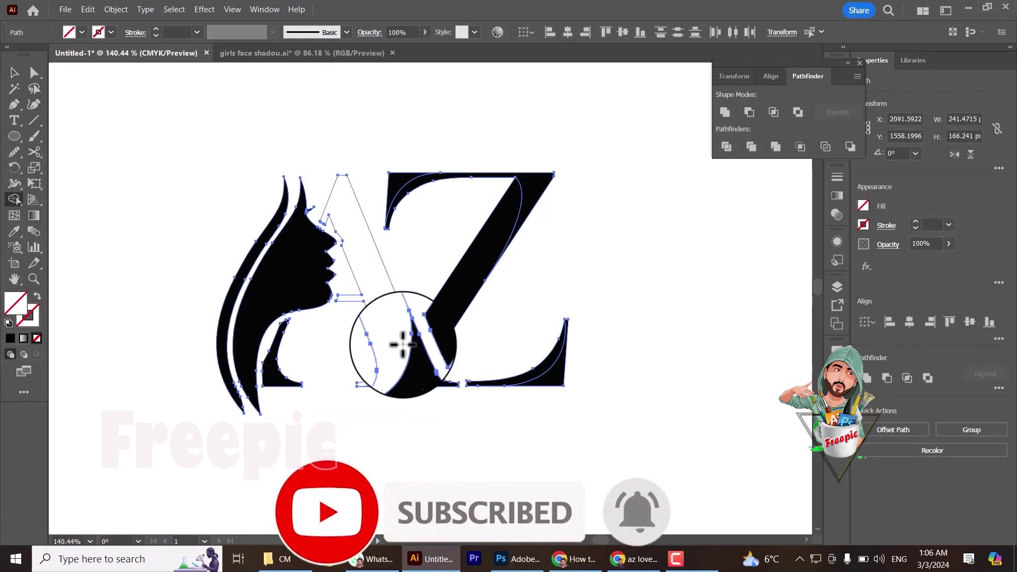
{"action": "left_click", "coordinate": [82, 33], "text": "shift"}
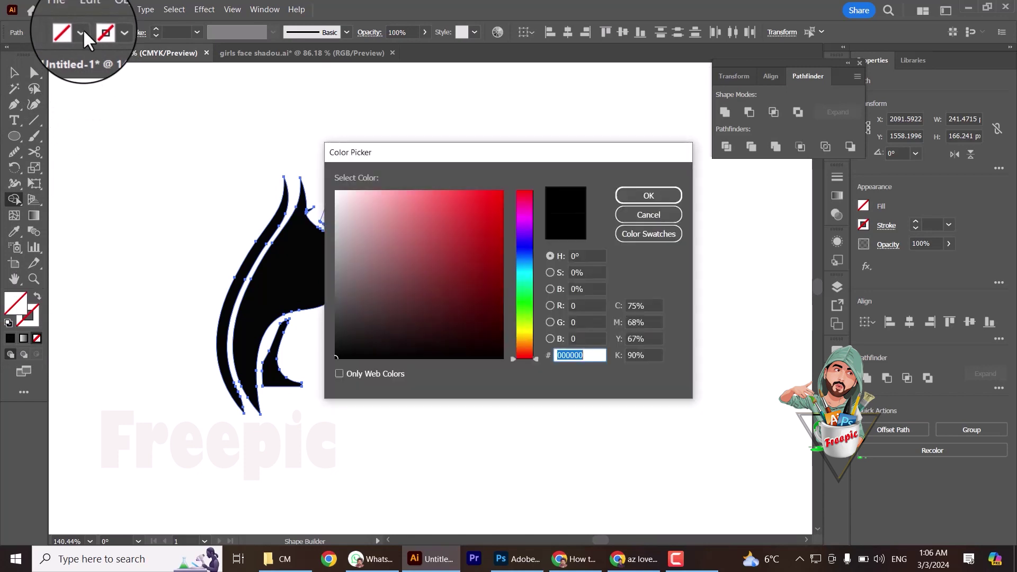
{"action": "left_click", "coordinate": [635, 212]}
{"action": "left_click", "coordinate": [81, 33]}
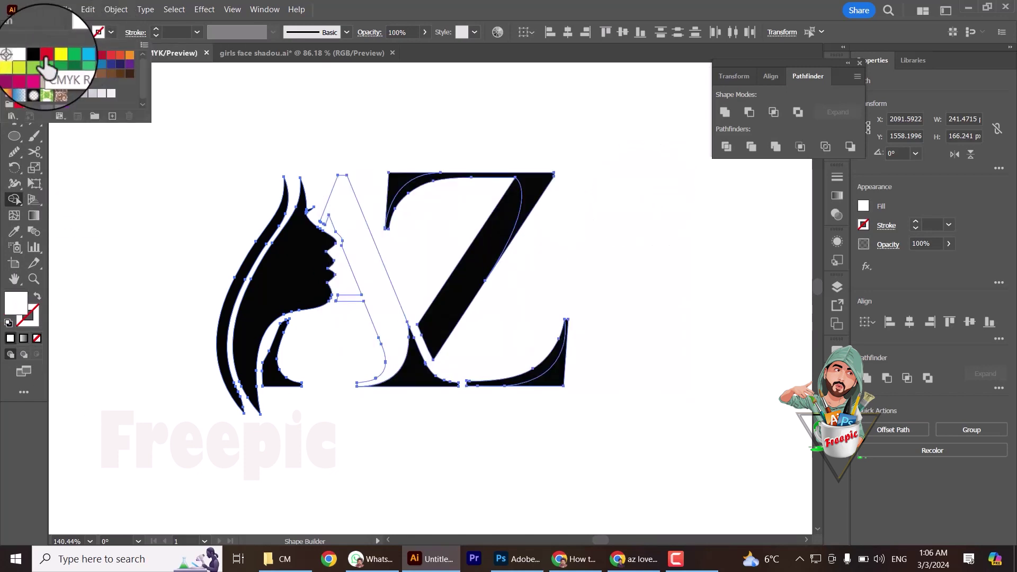
{"action": "mouse_move", "coordinate": [344, 196]}
{"action": "left_mouse_down"}
{"action": "mouse_move", "coordinate": [392, 339]}
{"action": "mouse_move", "coordinate": [493, 201]}
{"action": "left_mouse_up"}
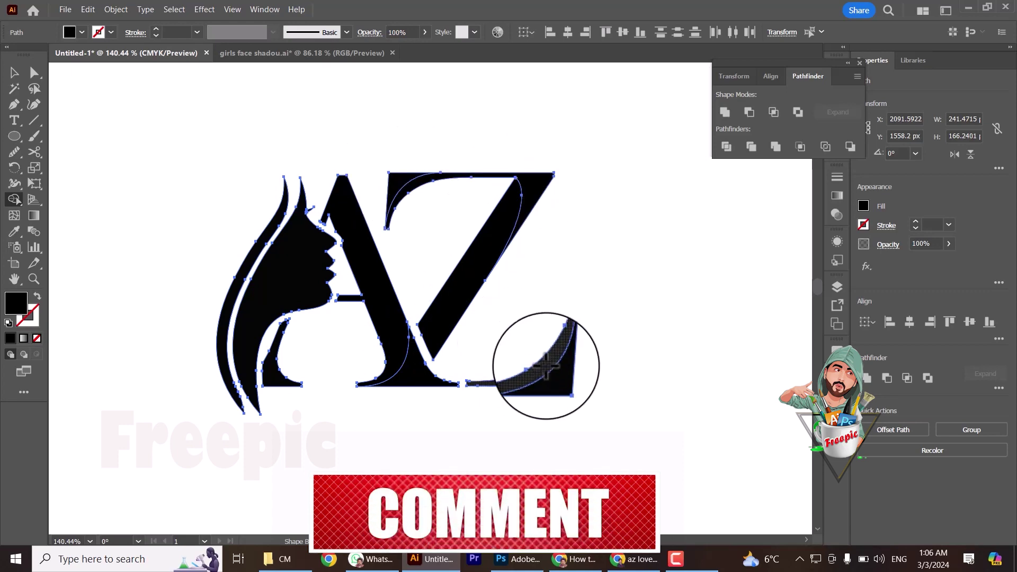
- Zoom in to inspect the Z's top corner anchor, then zoom back out to the whole logo
{"action": "key", "text": "v"}
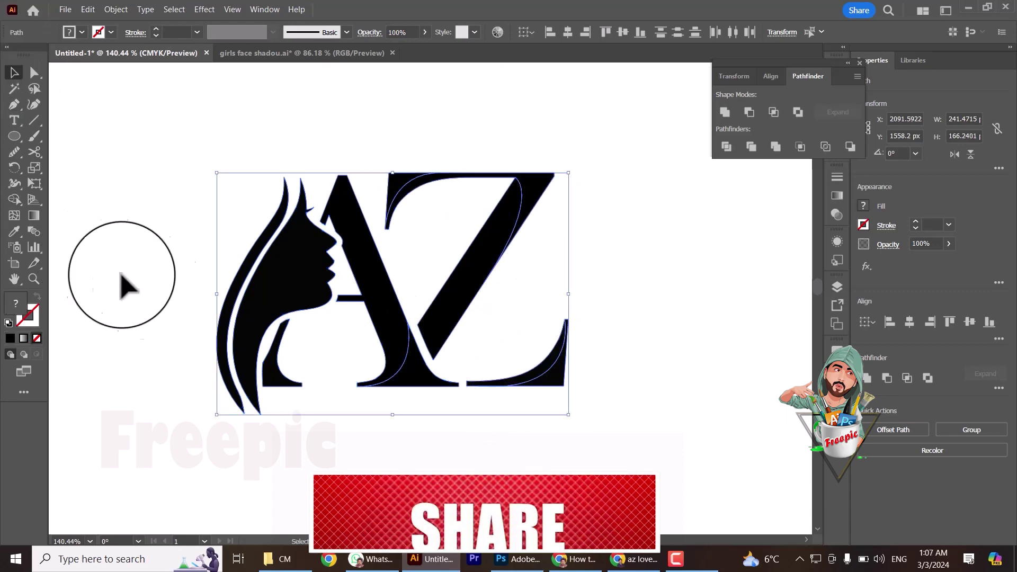
{"action": "left_click", "coordinate": [74, 251]}
{"action": "left_click", "coordinate": [551, 199]}
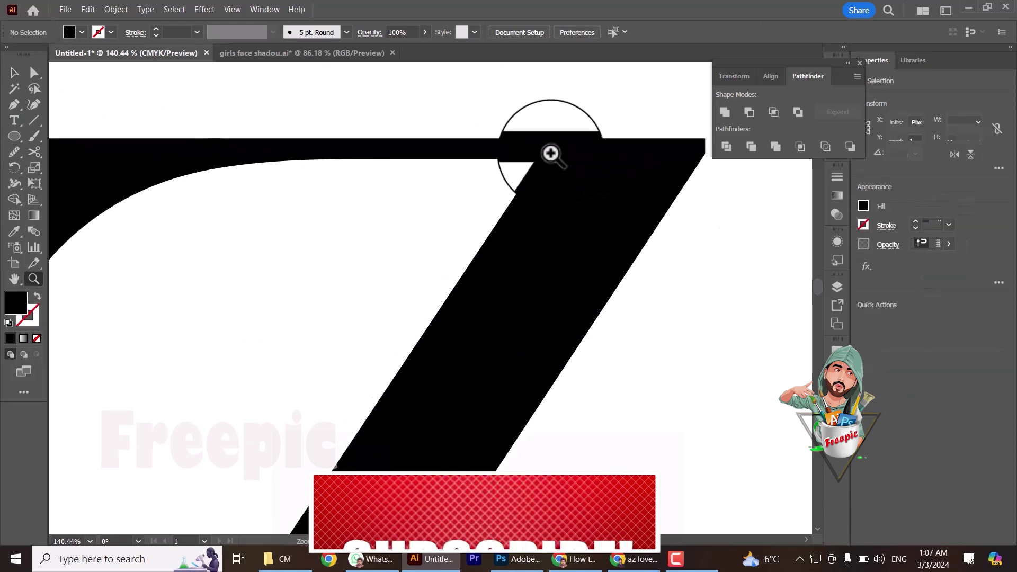
{"action": "left_click", "coordinate": [524, 179]}
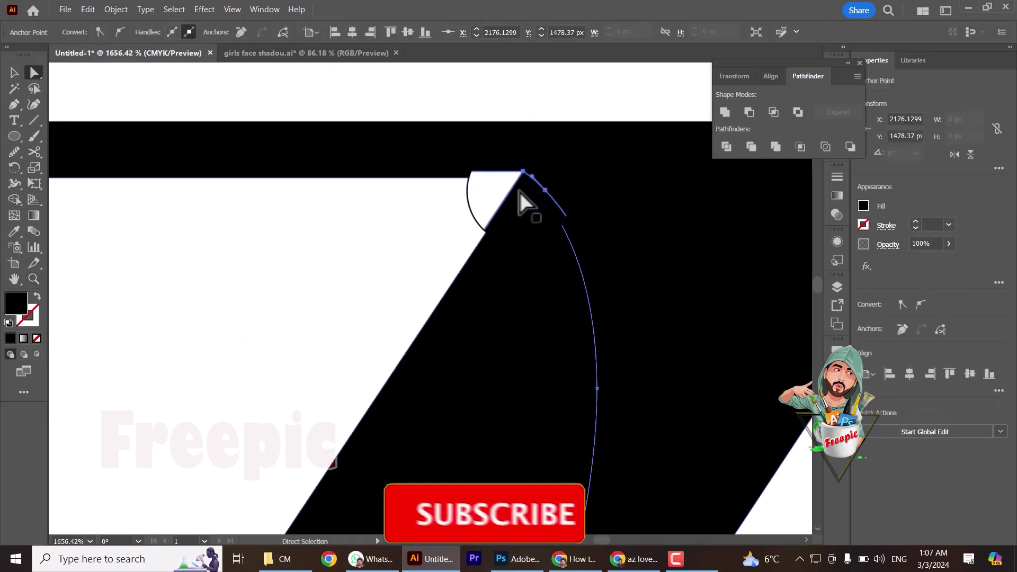
{"action": "left_click", "coordinate": [249, 277], "text": "alt"}
{"action": "left_click", "coordinate": [479, 307], "text": "alt"}
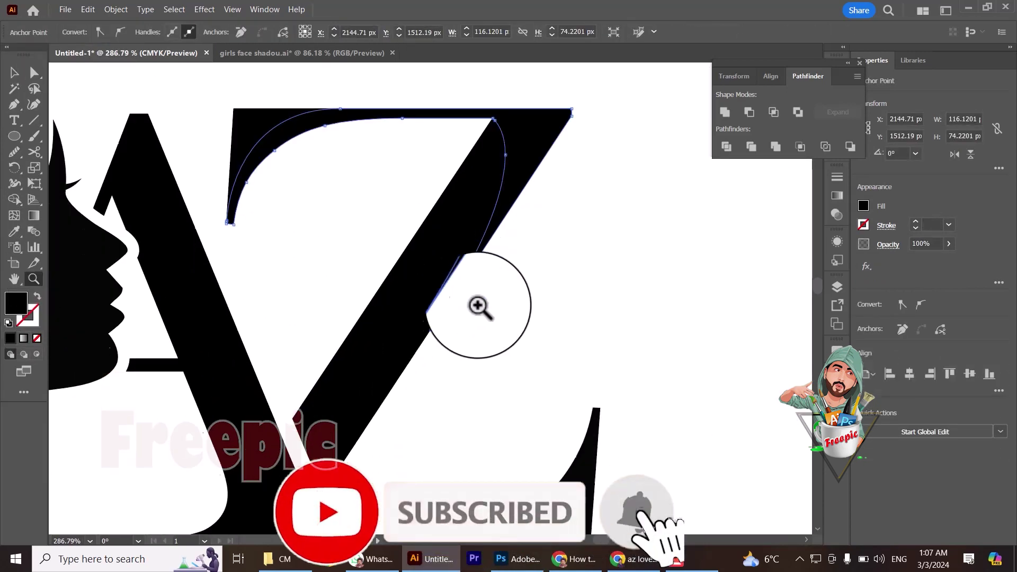
{"action": "left_click", "coordinate": [100, 288], "text": "alt"}
{"action": "left_click", "coordinate": [333, 424]}
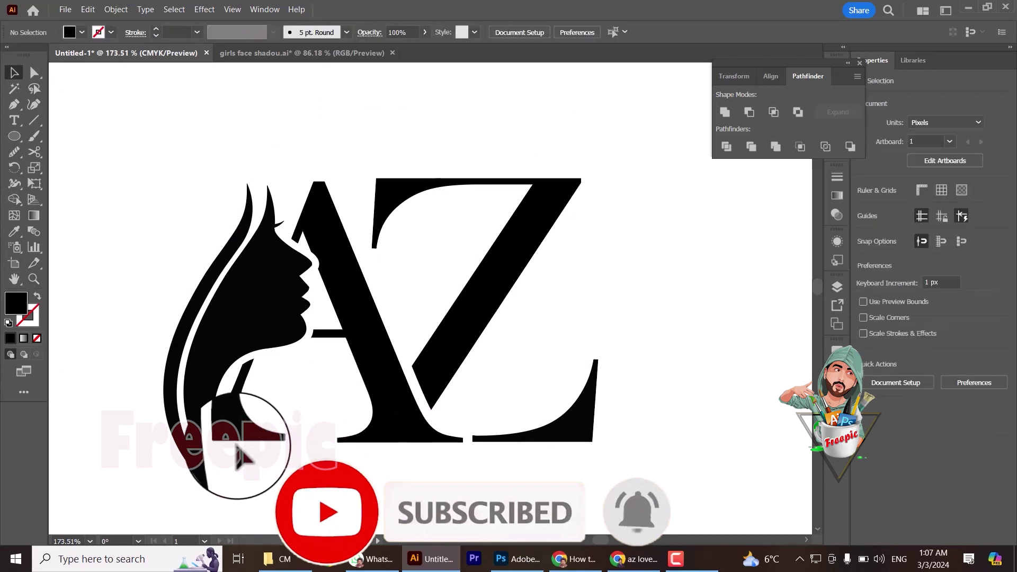
- Select the A and Z pieces and group them into one object
{"action": "left_click", "coordinate": [432, 409], "text": "shift"}
{"action": "left_click", "coordinate": [567, 216], "text": "shift"}
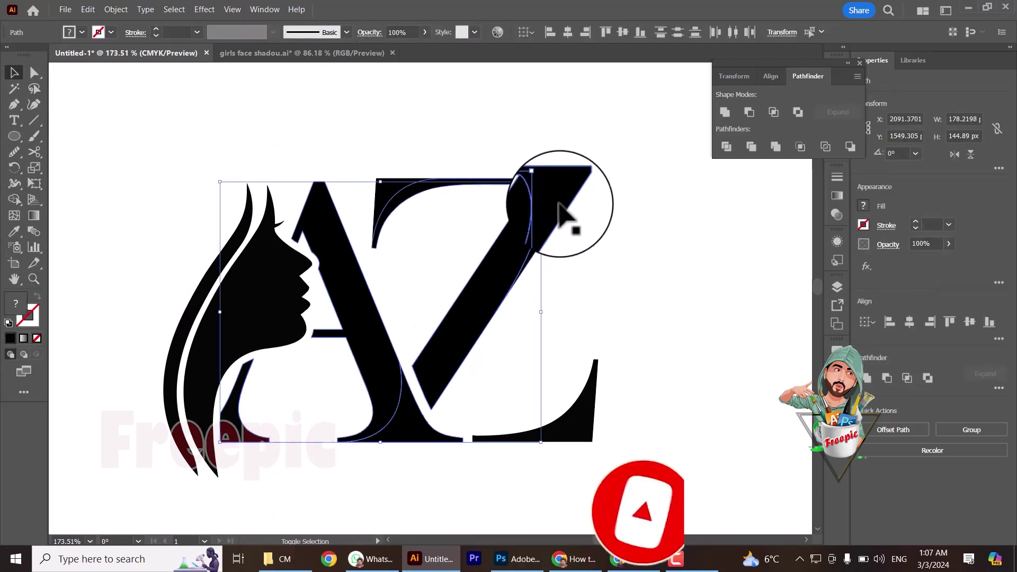
{"action": "right_click", "coordinate": [384, 201]}
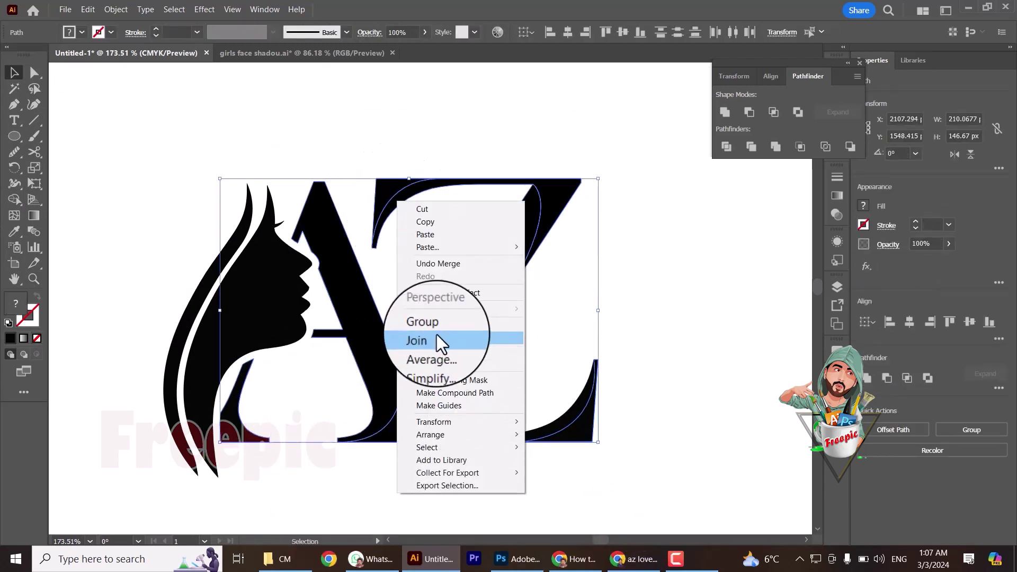
{"action": "left_click", "coordinate": [436, 321]}
{"action": "right_click", "coordinate": [444, 75]}
{"action": "left_click", "coordinate": [490, 81]}
{"action": "key", "text": "ctrl+z"}
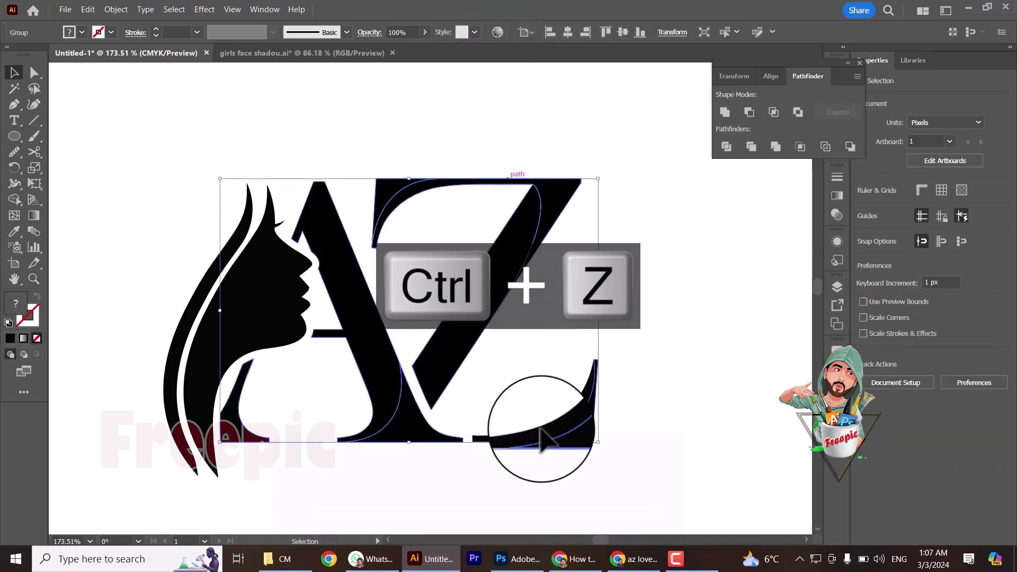
{"action": "right_click", "coordinate": [541, 426]}
{"action": "left_click", "coordinate": [541, 426]}
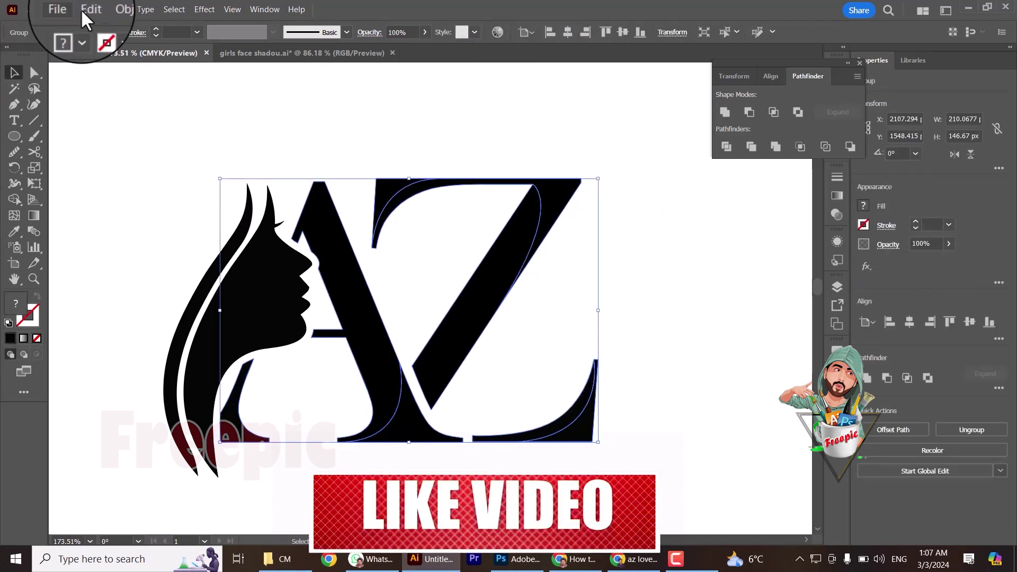
{"action": "left_click", "coordinate": [82, 32]}
- Colour the A and Z blue, then apply the orange-yellow gradient preset to them
{"action": "left_click", "coordinate": [83, 55]}
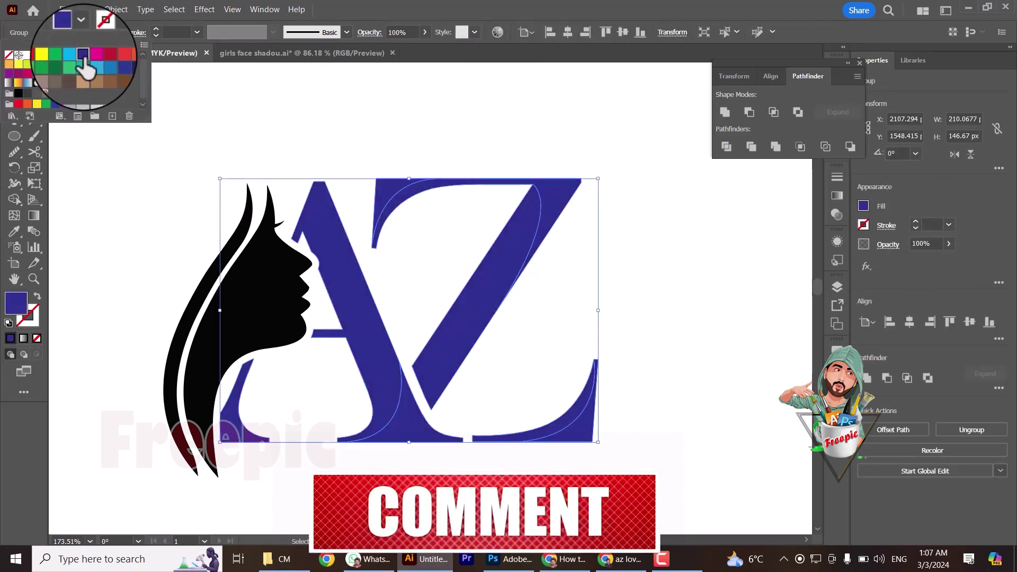
{"action": "left_click", "coordinate": [33, 216]}
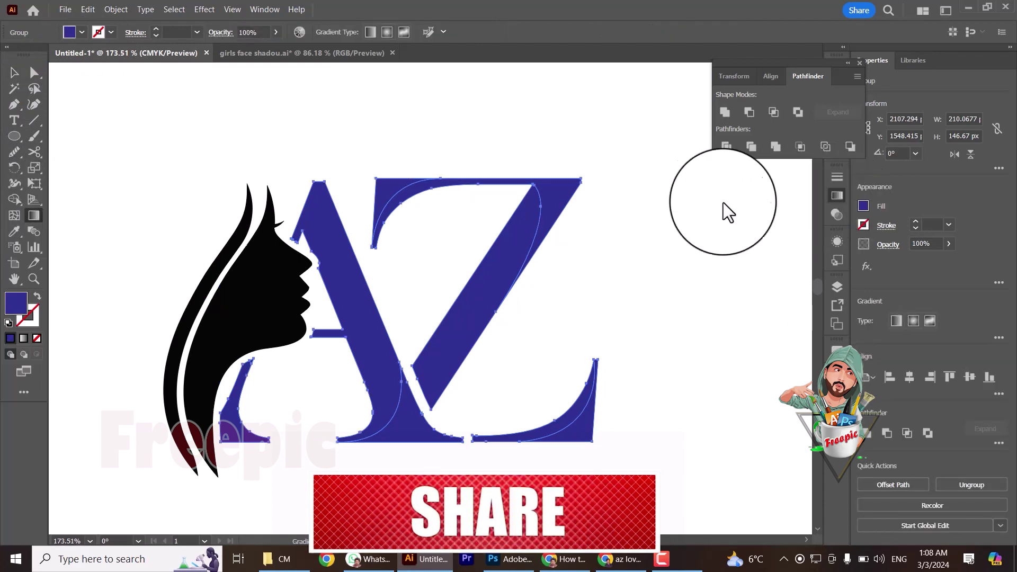
{"action": "left_click", "coordinate": [837, 197]}
{"action": "left_click", "coordinate": [700, 186]}
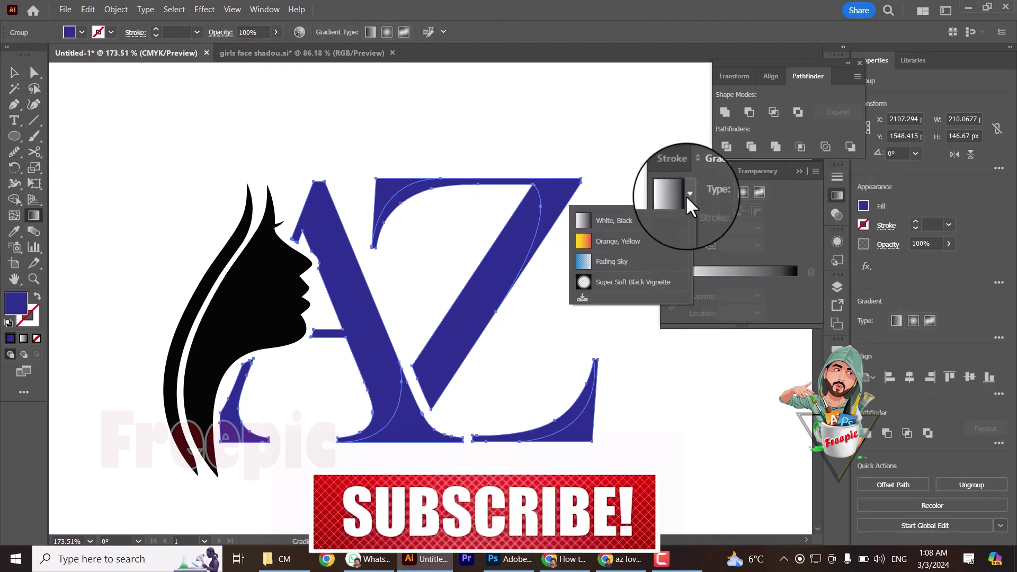
{"action": "left_click", "coordinate": [630, 237]}
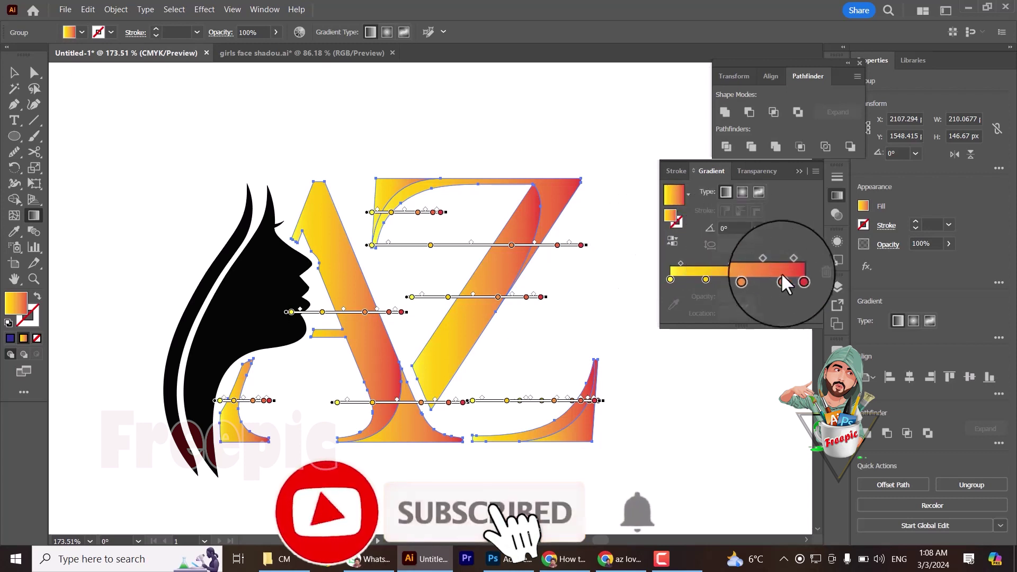
- Switch the letters to the Fading Sky gradient and move its left stop and midpoint
{"action": "left_click", "coordinate": [797, 279]}
{"action": "left_click", "coordinate": [688, 195]}
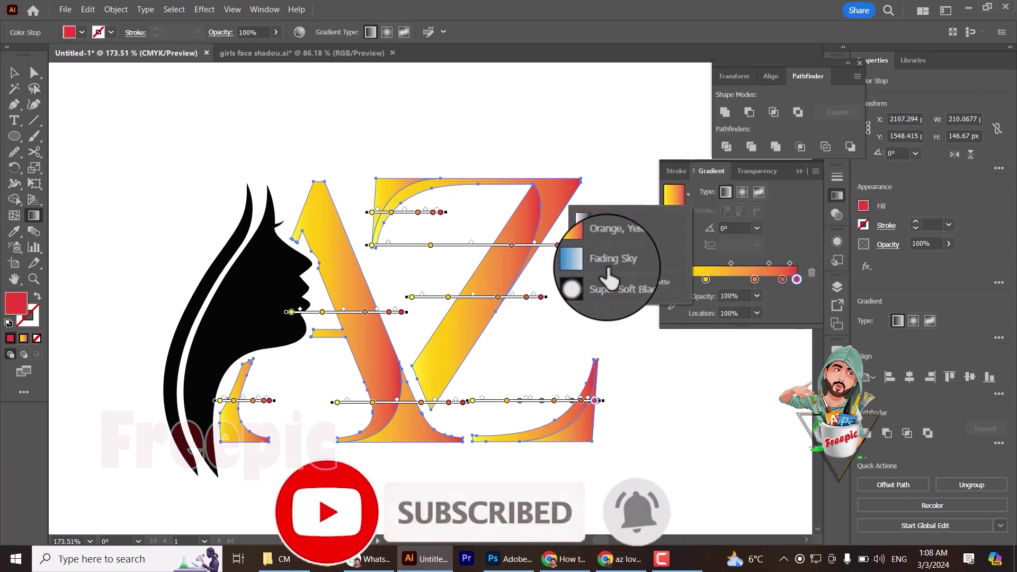
{"action": "left_click", "coordinate": [607, 264]}
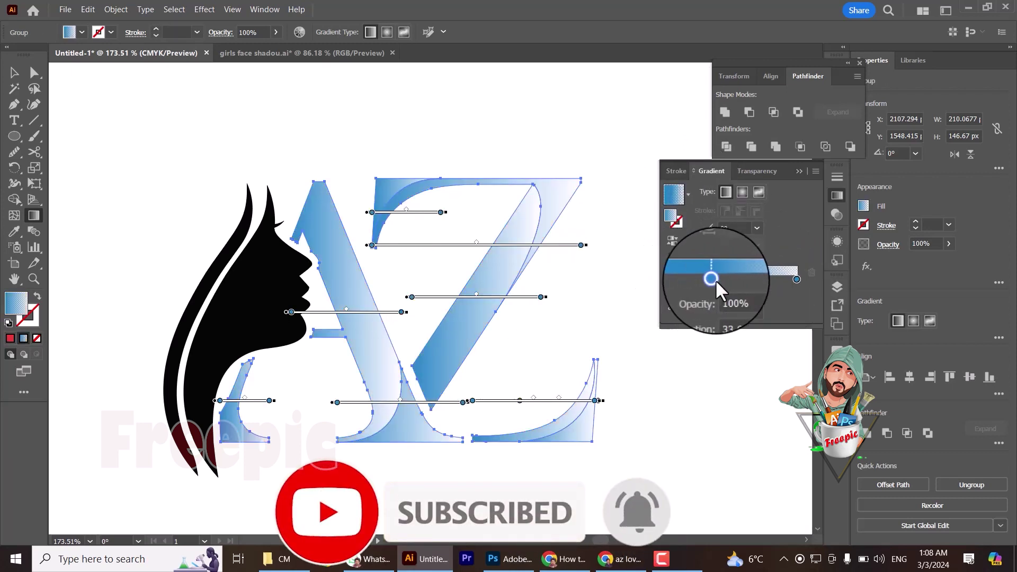
{"action": "left_click_drag", "start_coordinate": [715, 278], "coordinate": [794, 263]}
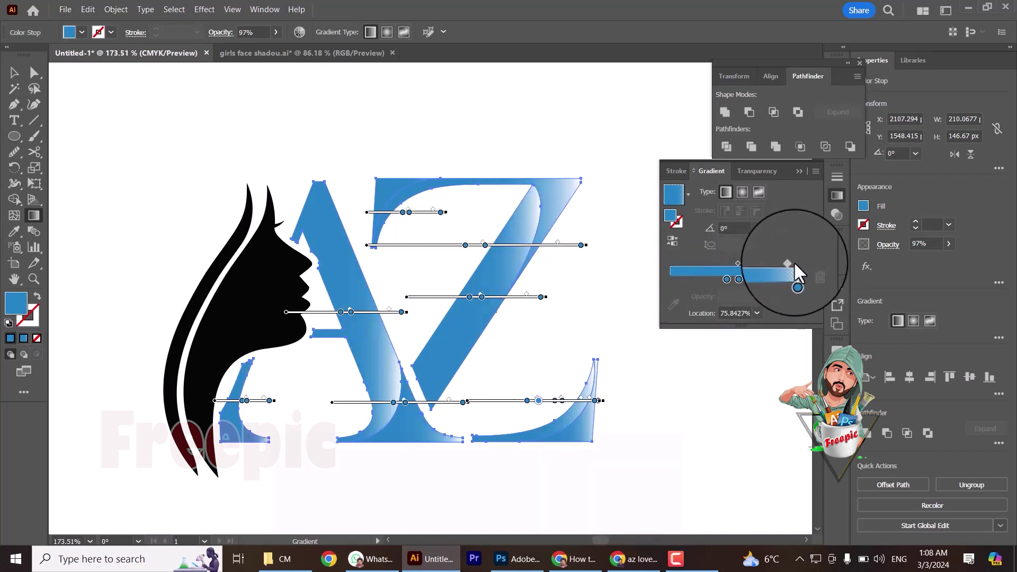
{"action": "left_click", "coordinate": [789, 262]}
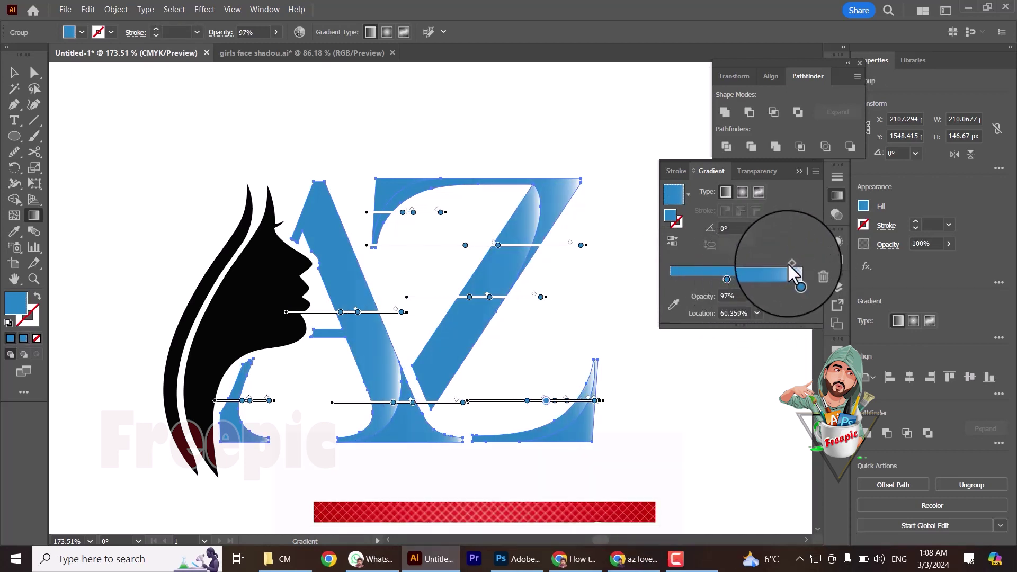
- Try a grey stop and a shifted gradient, undoing the edits back to the blue gradient
{"action": "double_click", "coordinate": [392, 402]}
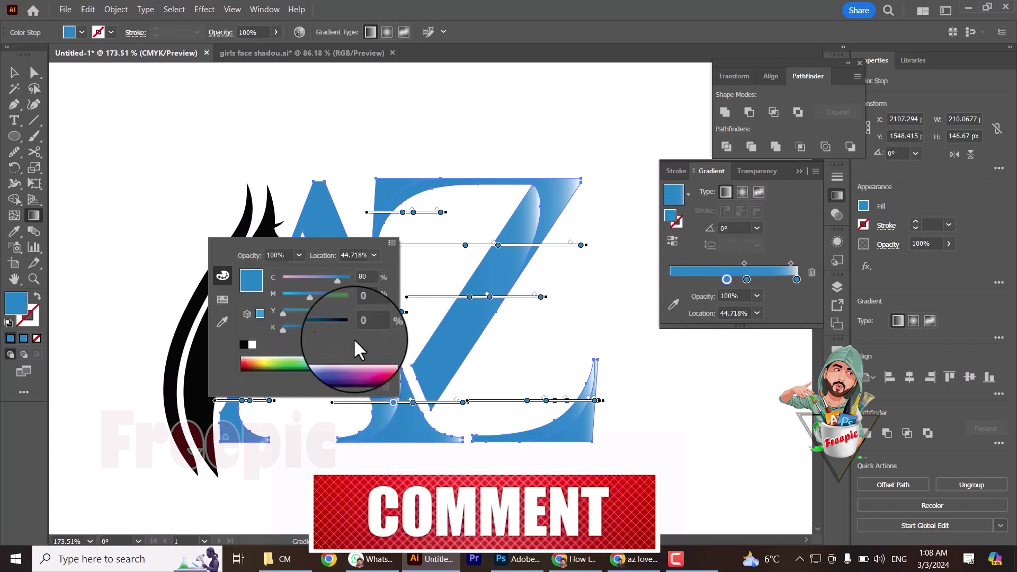
{"action": "left_click", "coordinate": [223, 302]}
{"action": "left_click", "coordinate": [278, 299]}
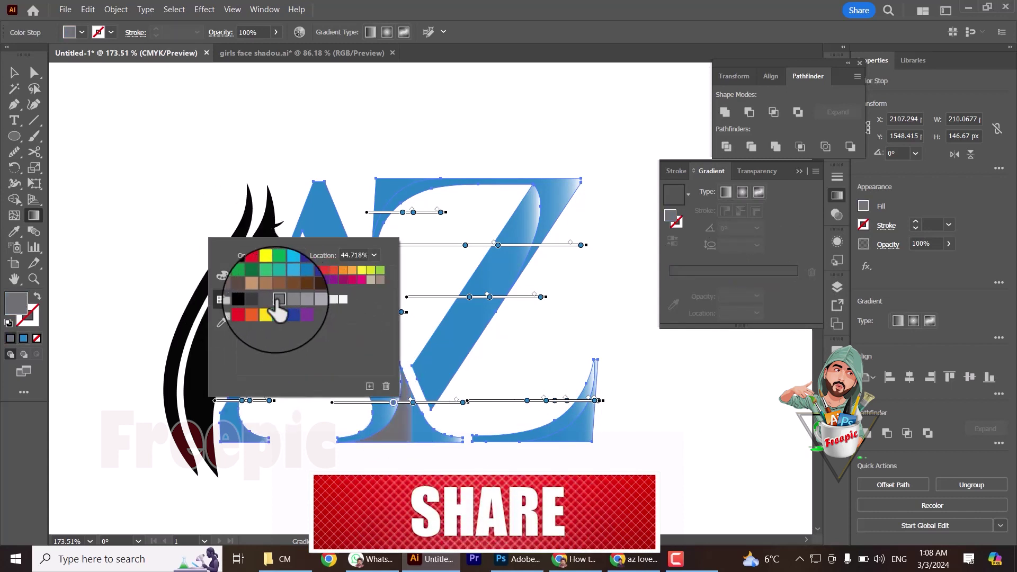
{"action": "left_click", "coordinate": [196, 215]}
{"action": "key", "text": "ctrl+z"}
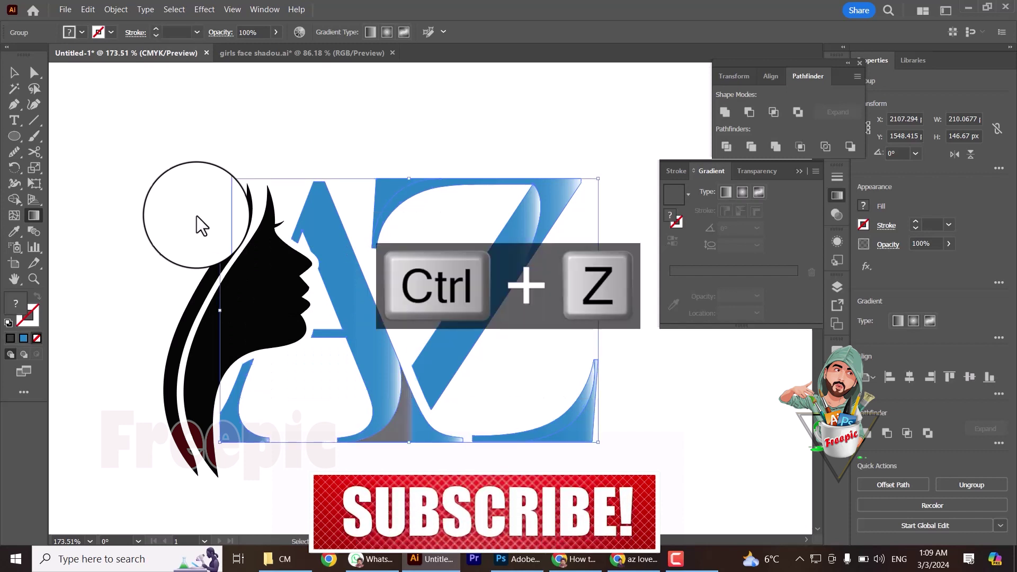
{"action": "left_click", "coordinate": [367, 420]}
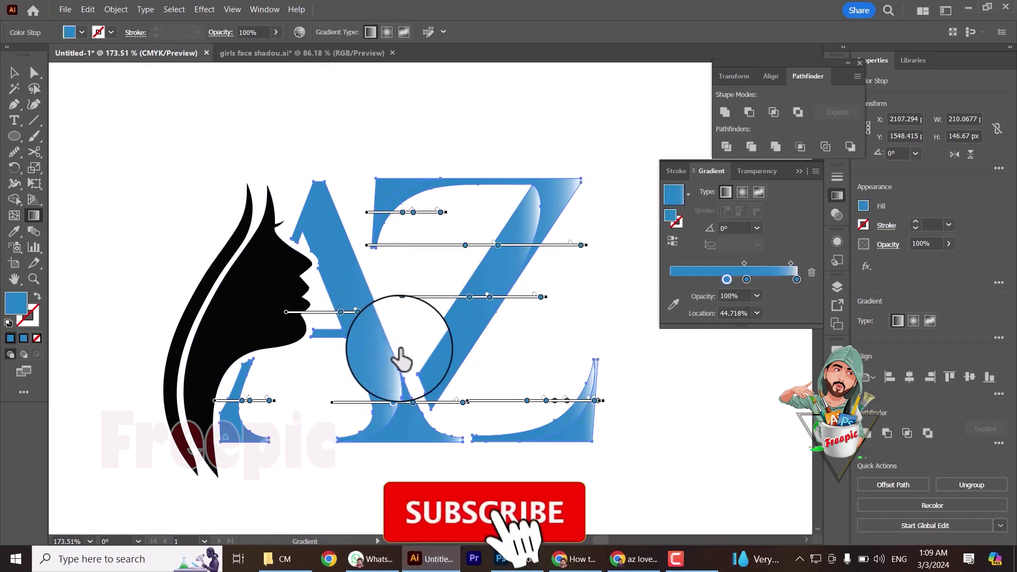
{"action": "left_click_drag", "start_coordinate": [332, 407], "coordinate": [317, 408]}
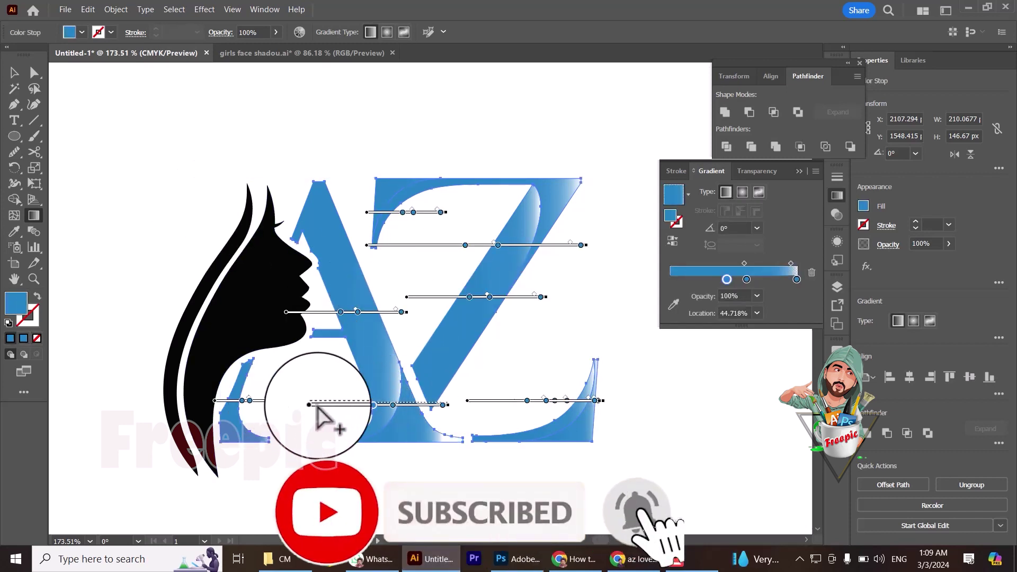
{"action": "key", "text": "ctrl+z"}
{"action": "left_click", "coordinate": [14, 73]}
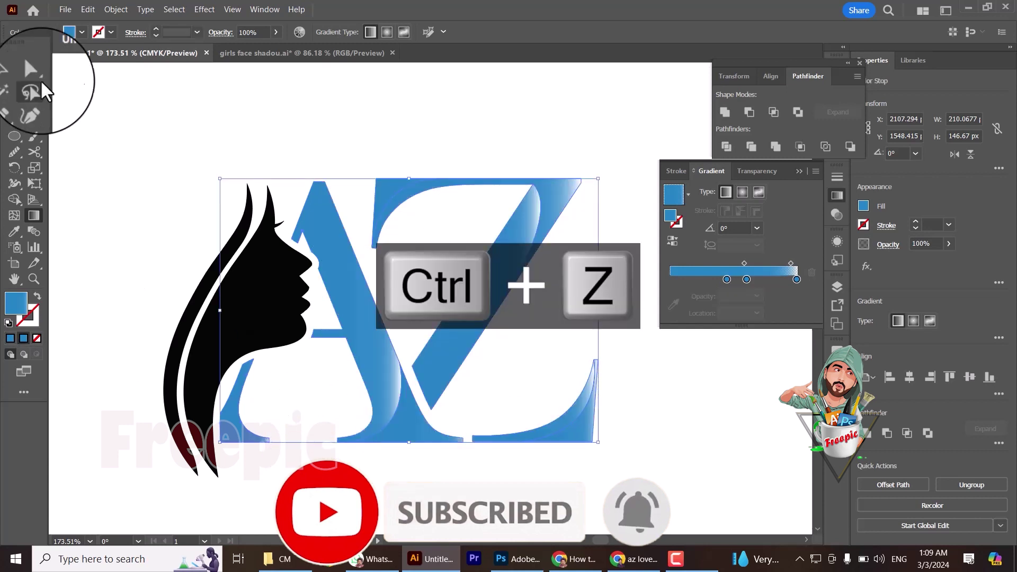
{"action": "key", "text": "ctrl+z"}
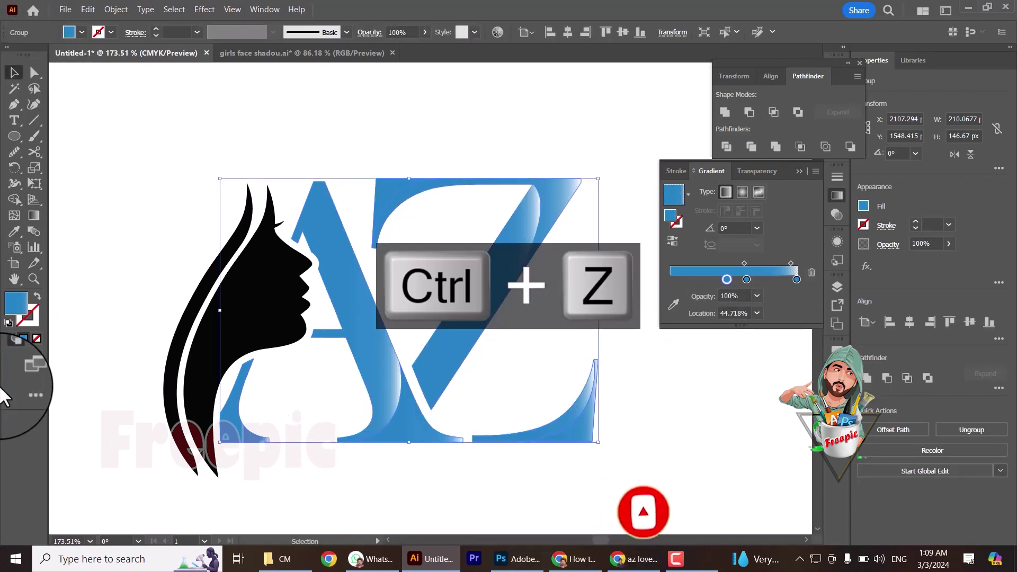
- Apply the yellow-orange-red gradient preset to the AZ letters
{"action": "left_click", "coordinate": [687, 195]}
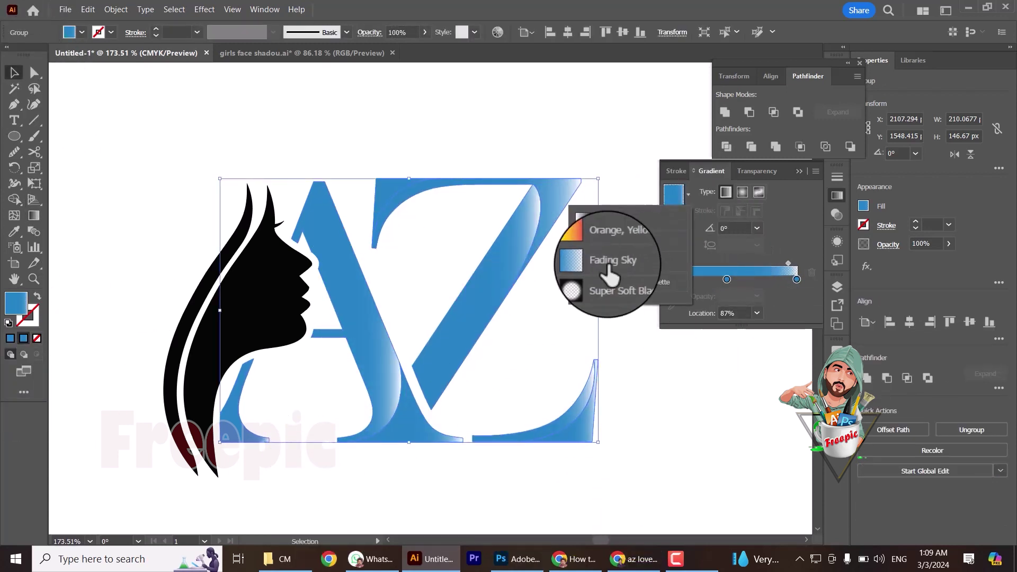
{"action": "left_click", "coordinate": [609, 268]}
{"action": "left_click", "coordinate": [687, 187]}
{"action": "left_click", "coordinate": [631, 249]}
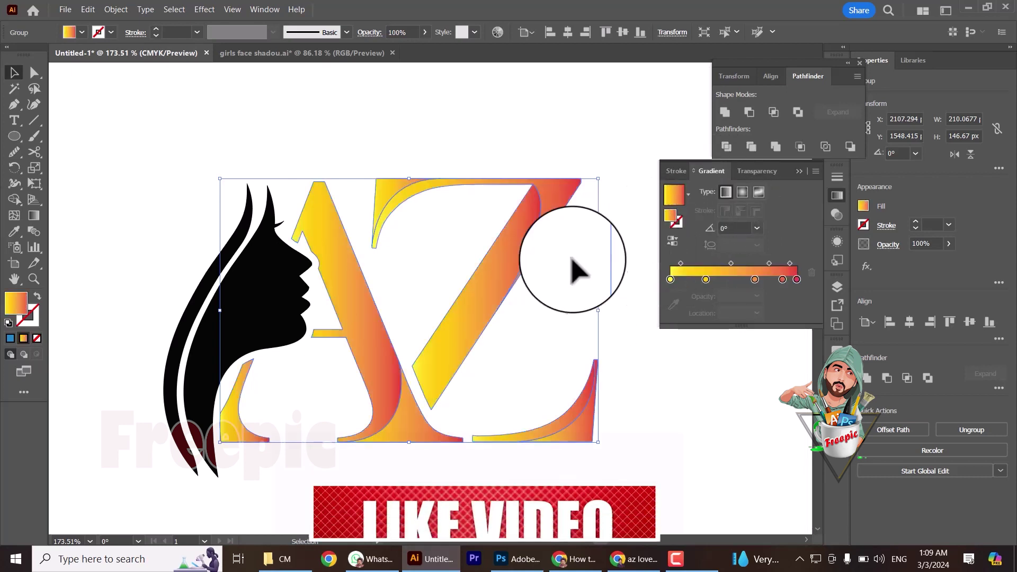
- Fill the woman's profile silhouette crimson
{"action": "left_click", "coordinate": [201, 318]}
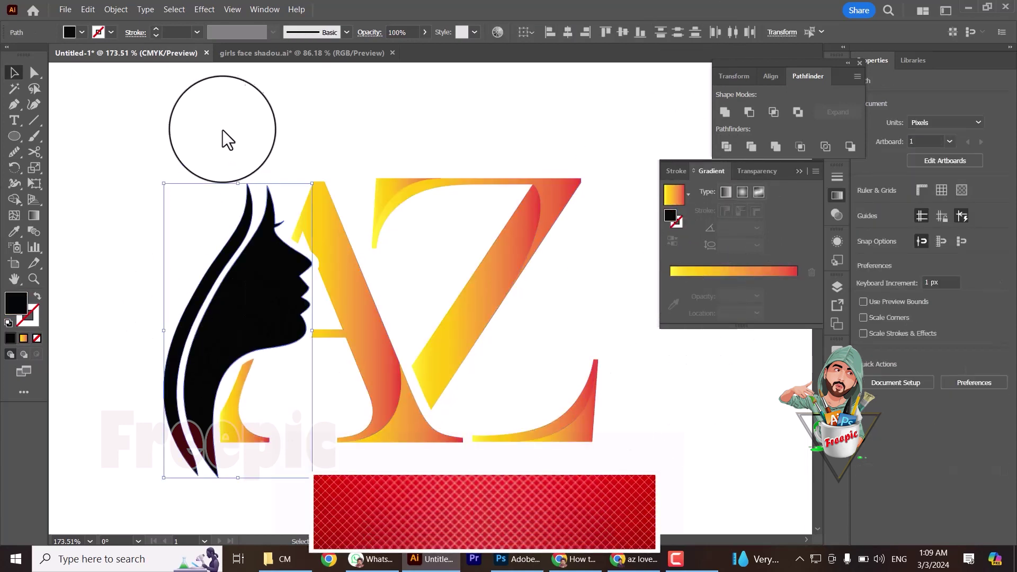
{"action": "left_click", "coordinate": [81, 32]}
{"action": "left_click", "coordinate": [102, 55]}
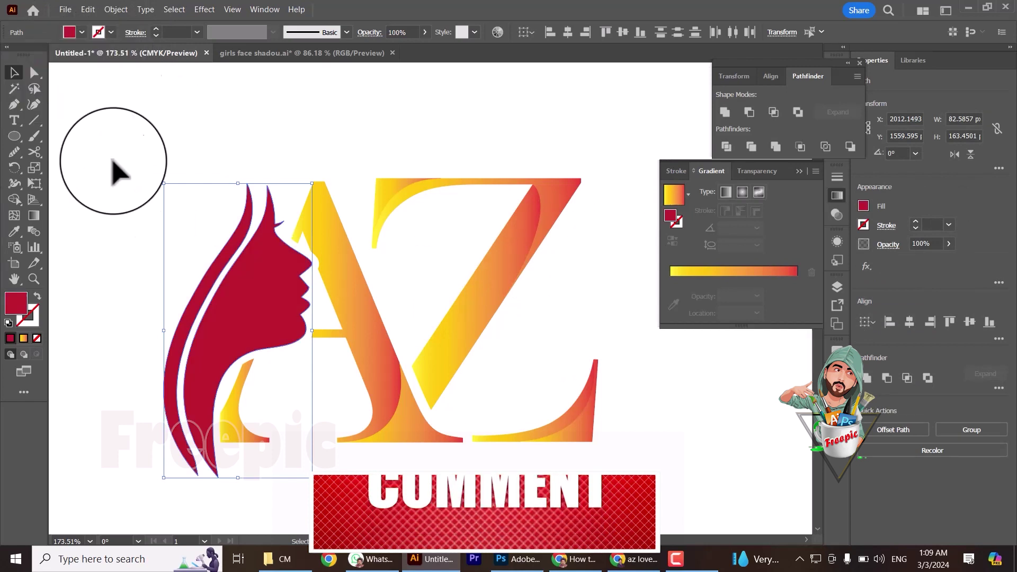
{"action": "left_click_drag", "start_coordinate": [155, 236], "coordinate": [186, 258]}
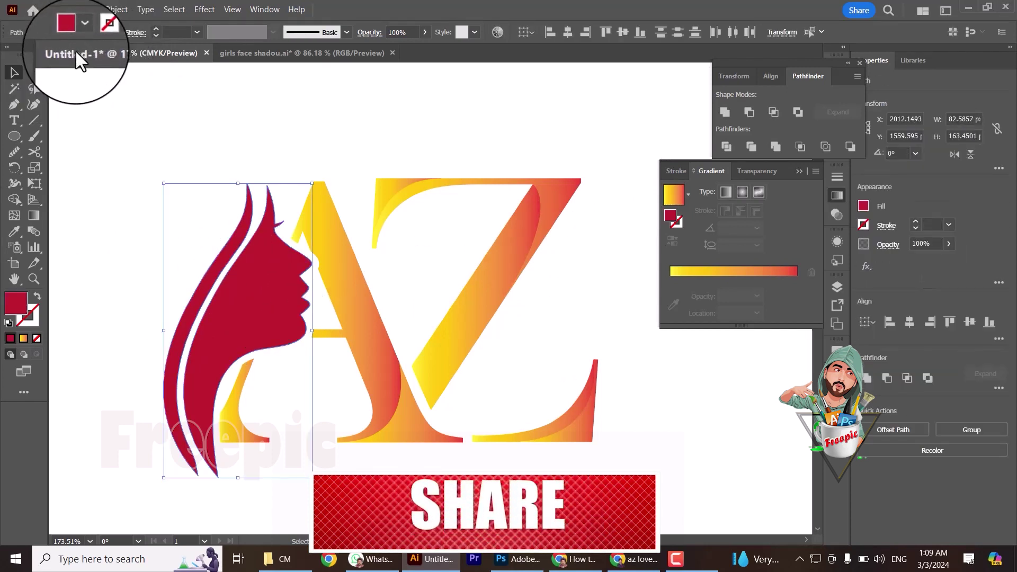
- Try red-orange, orange, gradient, green and cyan fills on the silhouette before settling on crimson
{"action": "left_click", "coordinate": [82, 32]}
{"action": "left_click", "coordinate": [133, 55]}
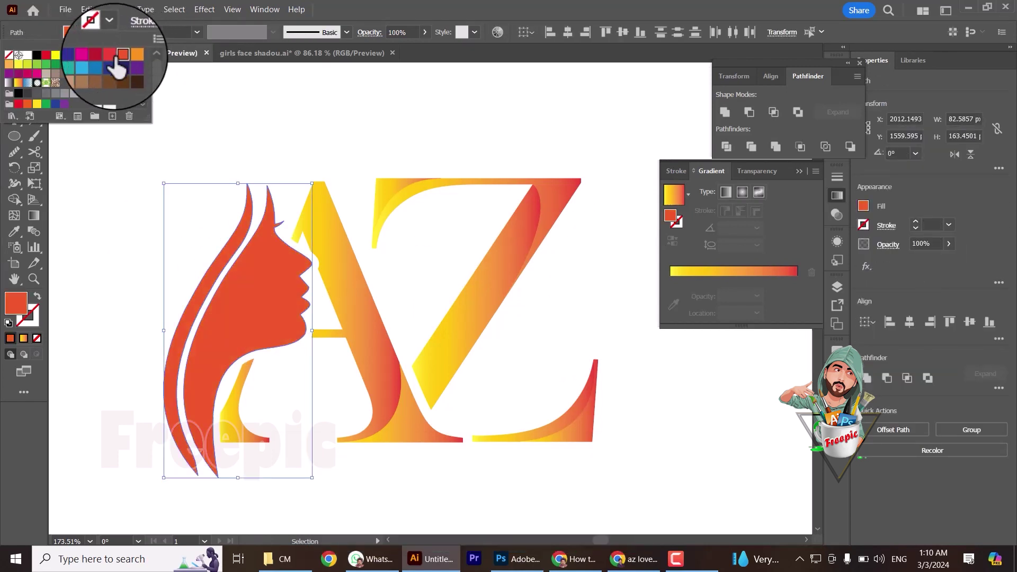
{"action": "left_click", "coordinate": [27, 73]}
{"action": "left_click", "coordinate": [19, 83]}
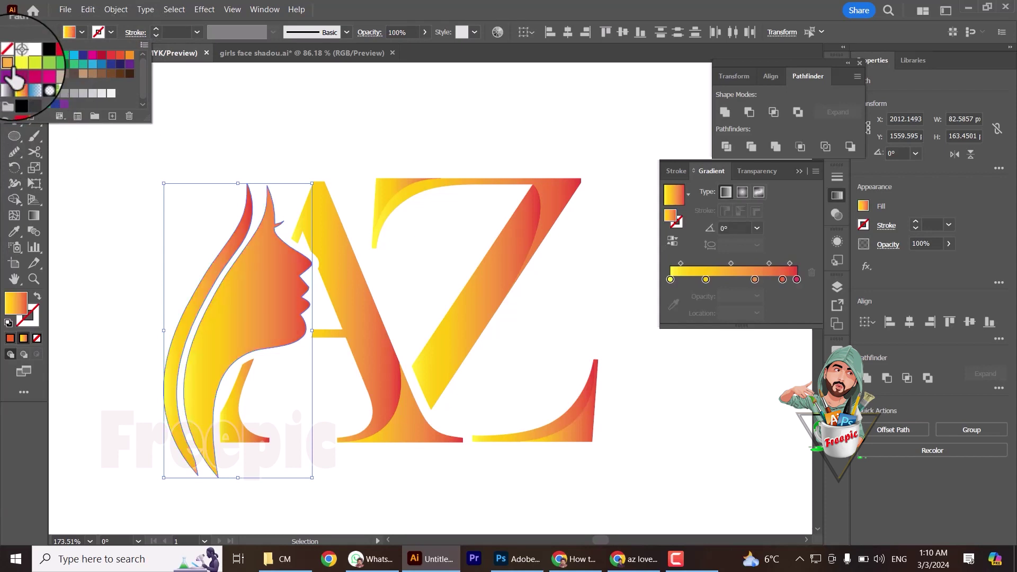
{"action": "left_click", "coordinate": [33, 63]}
{"action": "left_click", "coordinate": [67, 64]}
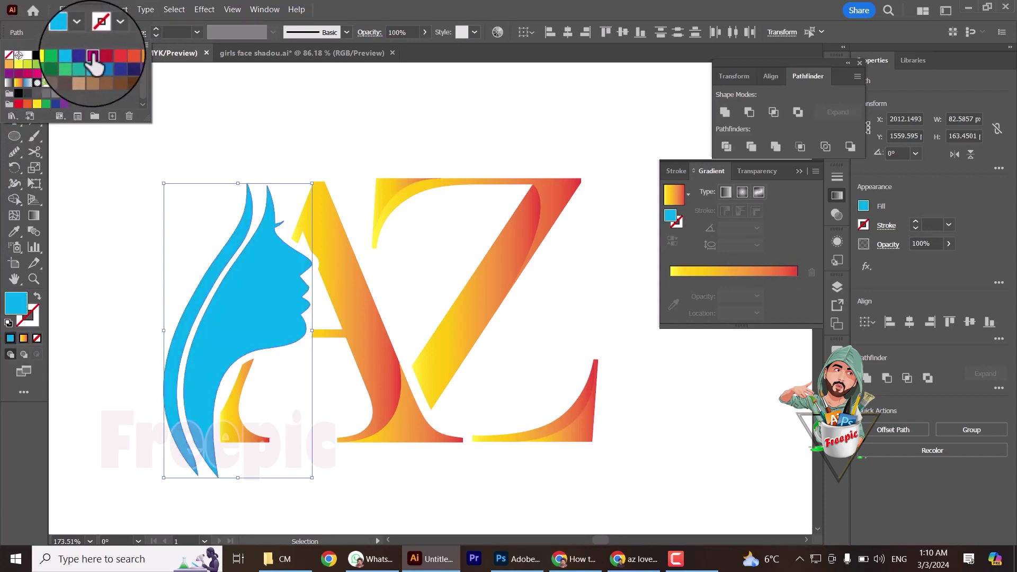
{"action": "left_click", "coordinate": [94, 55]}
{"action": "left_click", "coordinate": [109, 209]}
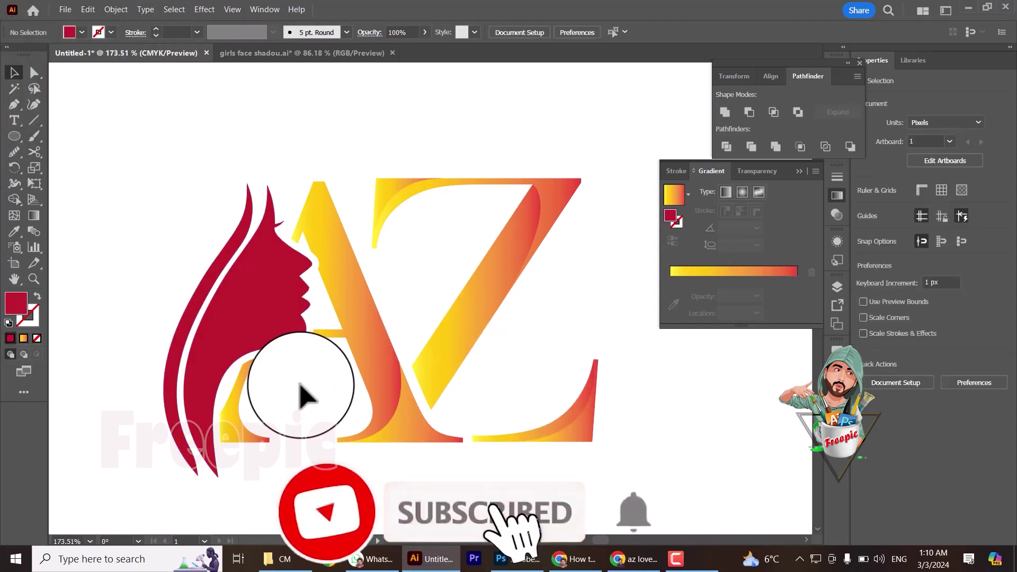
{"action": "left_click", "coordinate": [391, 207]}
- Shrink the yellow and push the AZ gradient's stops and midpoint toward red so the letters read mostly orange
{"action": "left_click", "coordinate": [666, 440]}
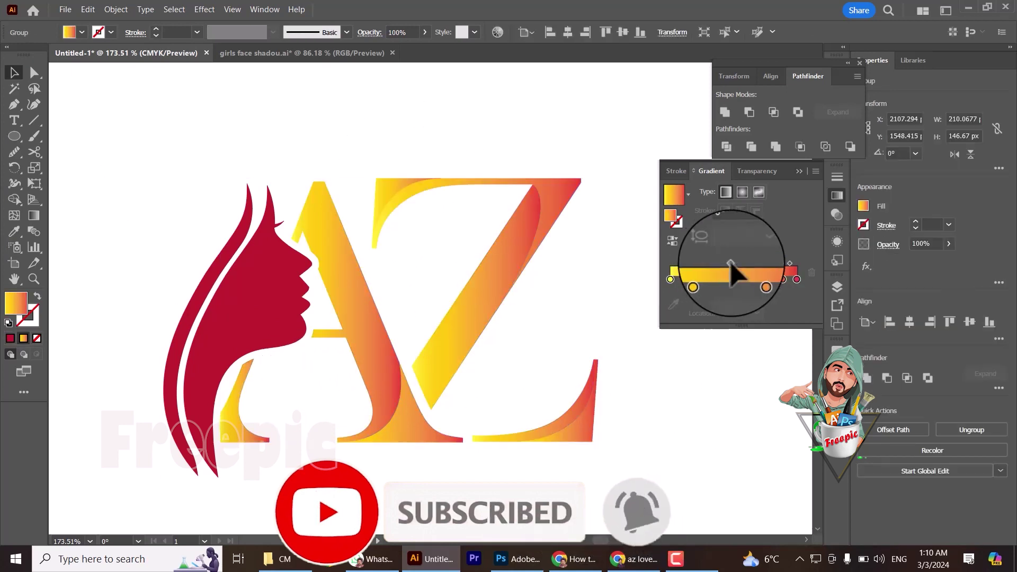
{"action": "left_click", "coordinate": [493, 323]}
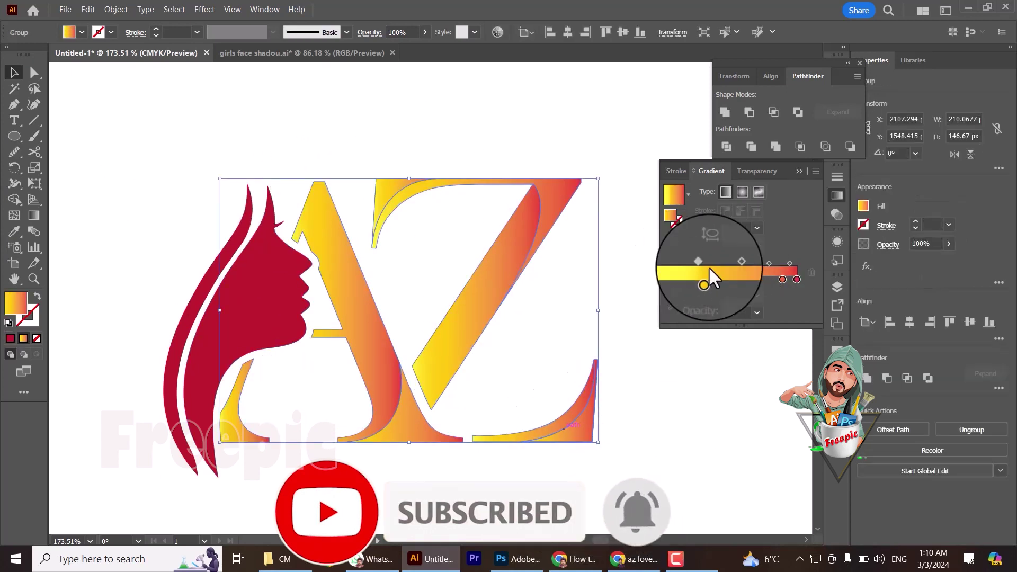
{"action": "left_click_drag", "start_coordinate": [676, 266], "coordinate": [715, 264]}
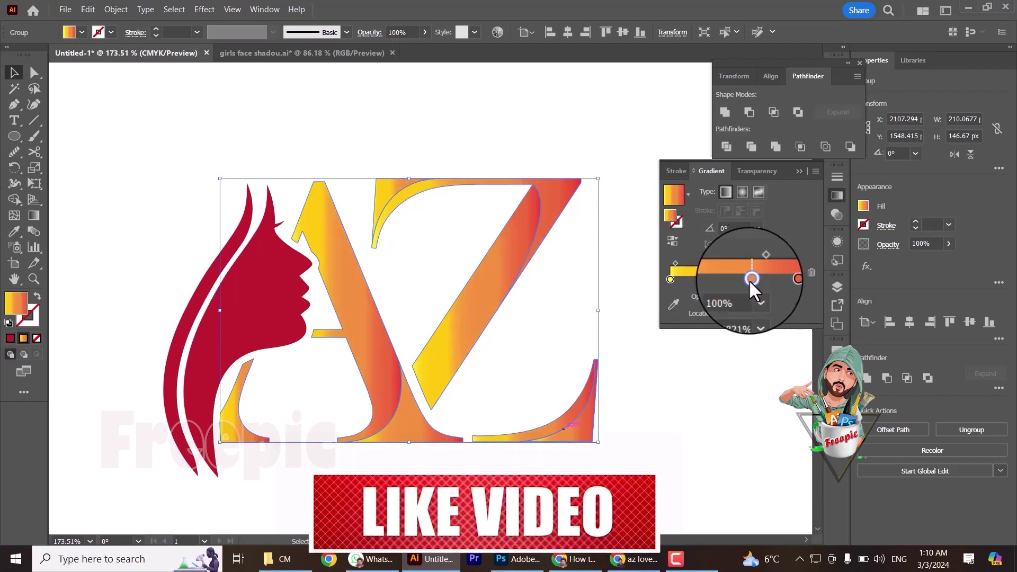
{"action": "left_click_drag", "start_coordinate": [749, 279], "coordinate": [670, 279]}
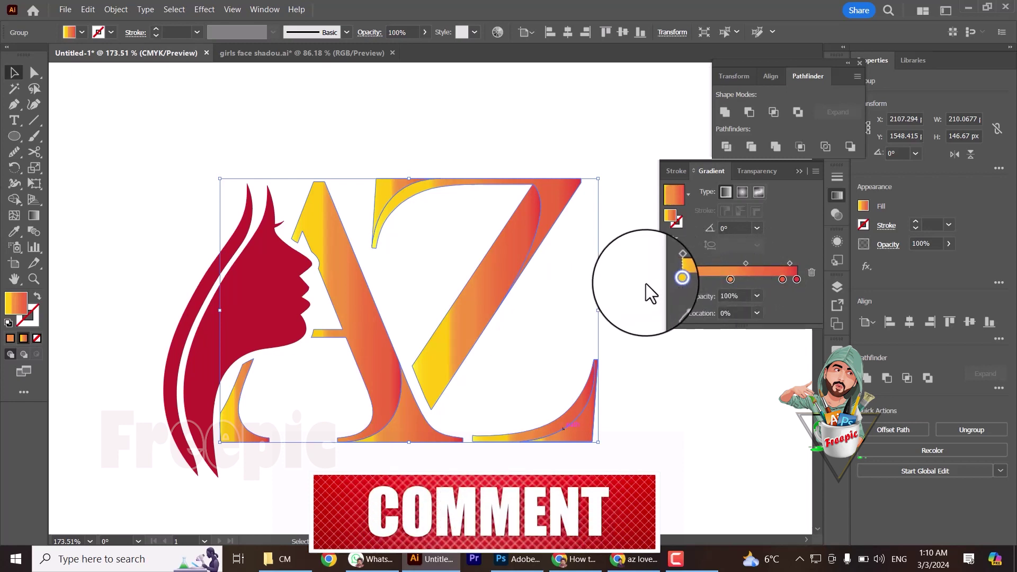
{"action": "left_click", "coordinate": [697, 386]}
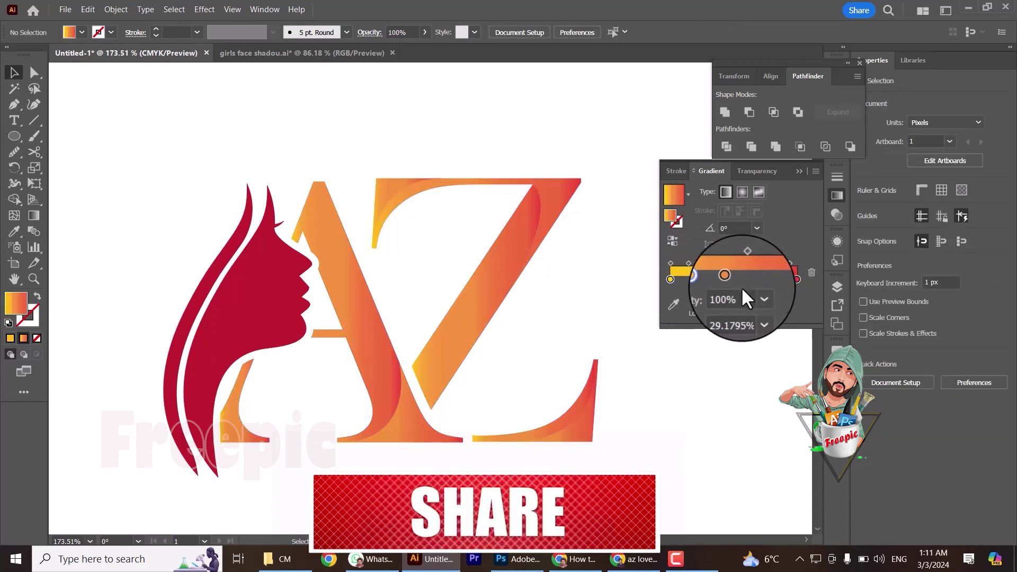
{"action": "mouse_move", "coordinate": [755, 263]}
{"action": "left_mouse_down"}
{"action": "mouse_move", "coordinate": [770, 263]}
{"action": "mouse_move", "coordinate": [758, 282]}
{"action": "left_mouse_up"}
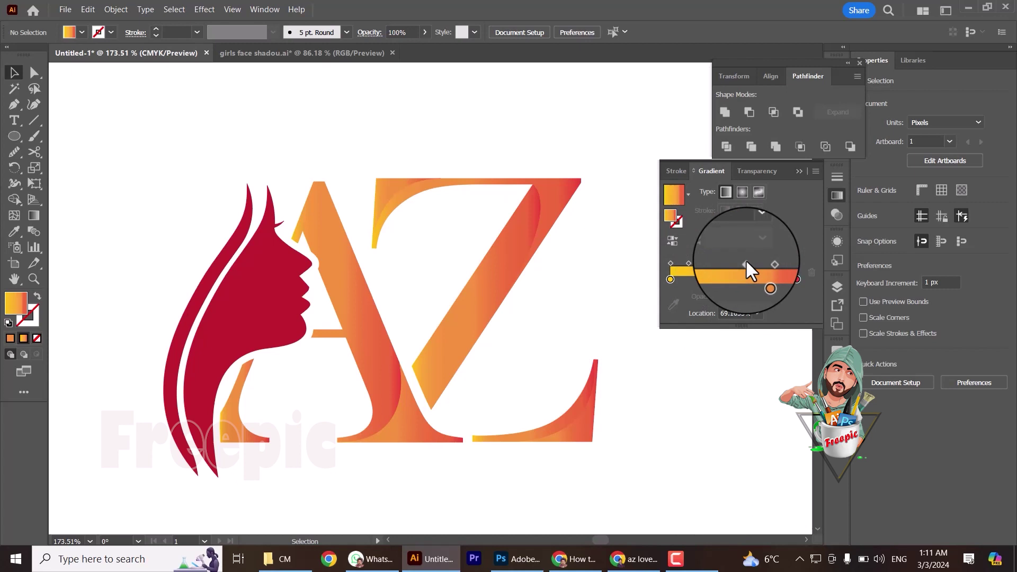
{"action": "left_click_drag", "start_coordinate": [745, 263], "coordinate": [762, 265]}
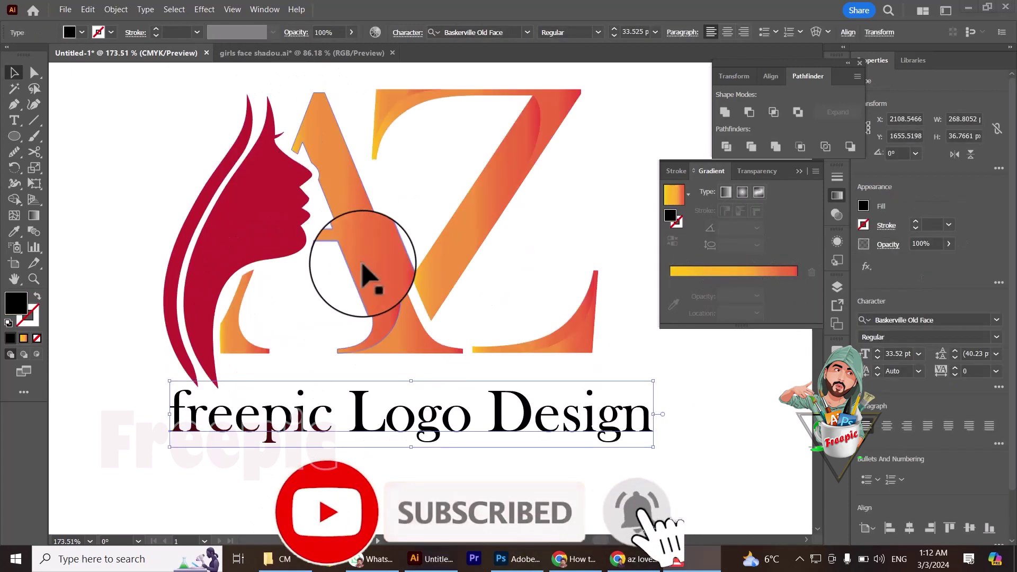
- Position the 'freepic Logo Design' caption just beneath the logo
{"action": "left_click_drag", "start_coordinate": [427, 408], "coordinate": [418, 423]}
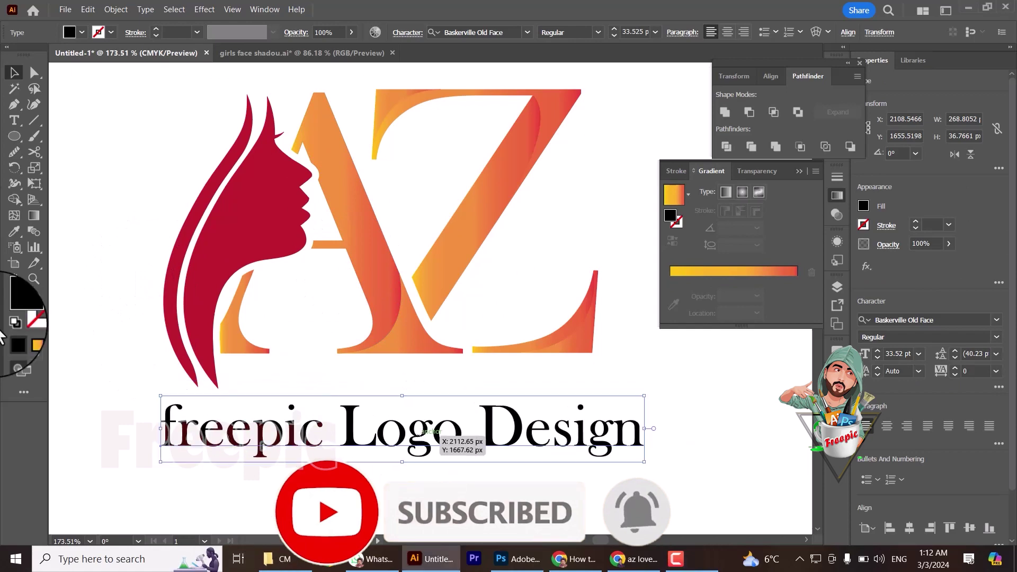
{"action": "key", "text": "z"}
{"action": "scroll", "coordinate": [508, 244], "scroll_direction": "down", "scroll_amount": 4}
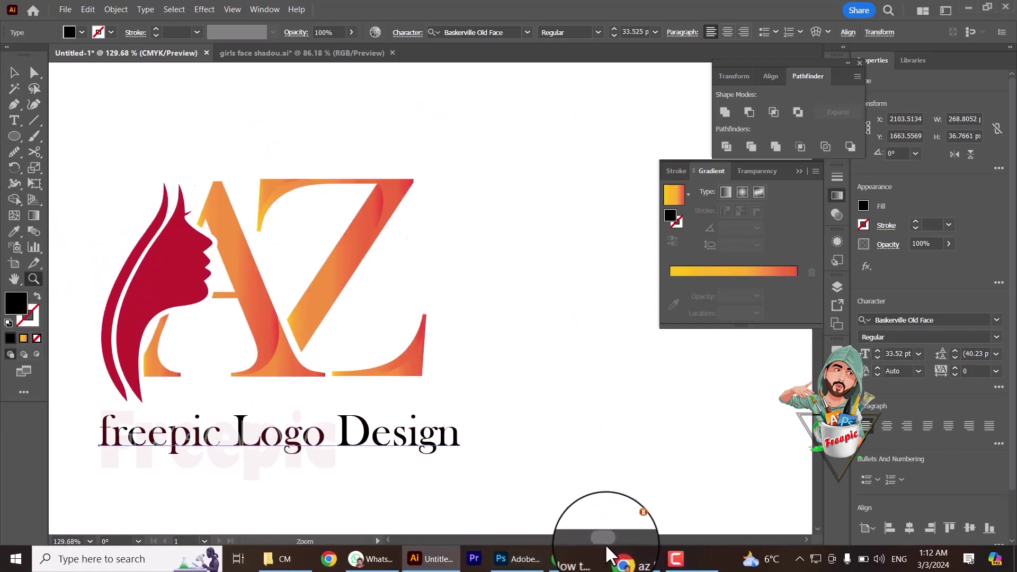
{"action": "left_click", "coordinate": [14, 72]}
{"action": "left_click_drag", "start_coordinate": [438, 440], "coordinate": [420, 443]}
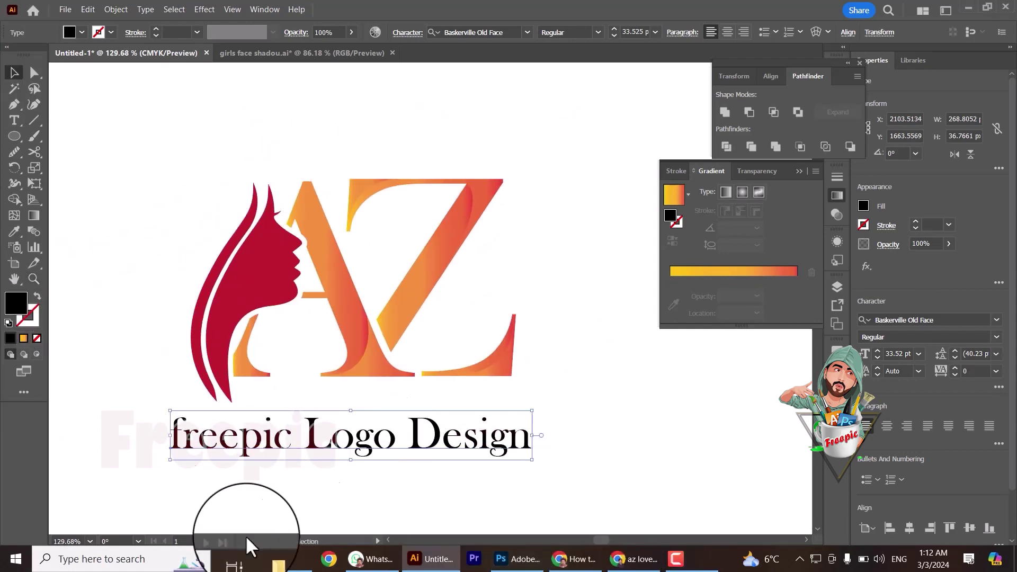
- Outline the caption, fill it dark navy, and group it with the logo
{"action": "right_click", "coordinate": [264, 437]}
{"action": "left_click", "coordinate": [301, 272]}
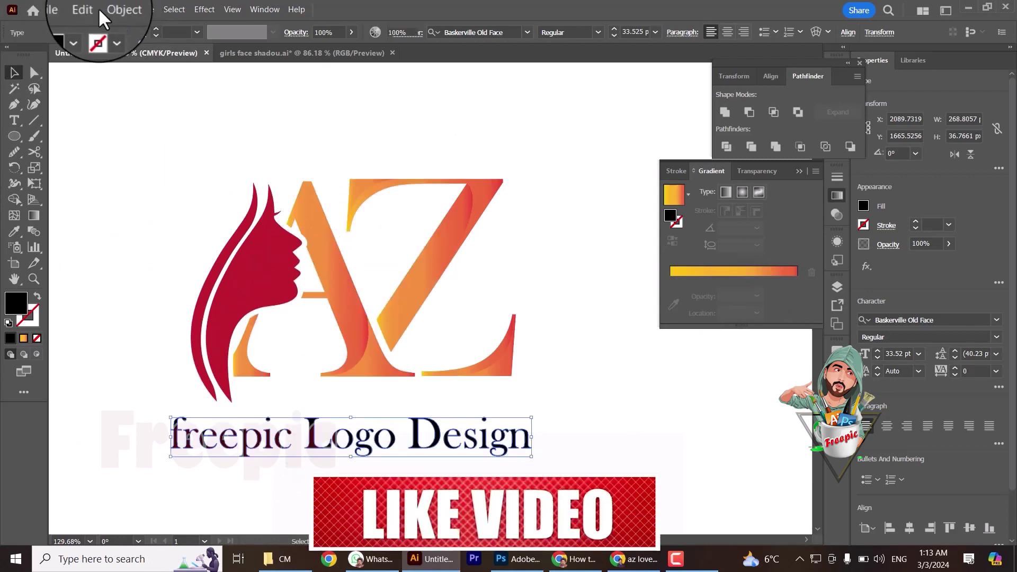
{"action": "left_click", "coordinate": [82, 32]}
{"action": "left_click", "coordinate": [106, 55]}
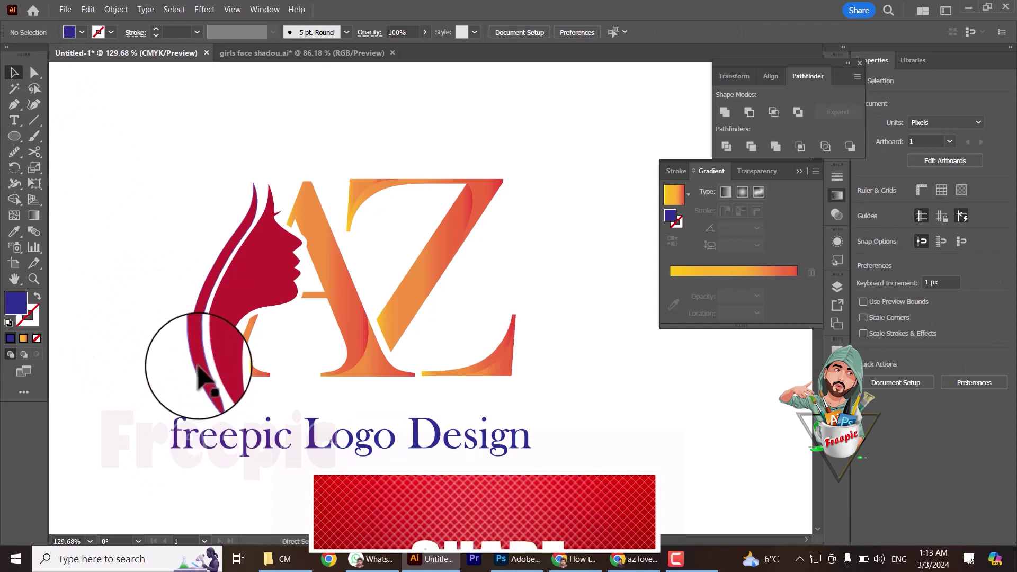
{"action": "key", "text": "ctrl+a"}
{"action": "right_click", "coordinate": [349, 356]}
{"action": "left_click", "coordinate": [371, 258]}
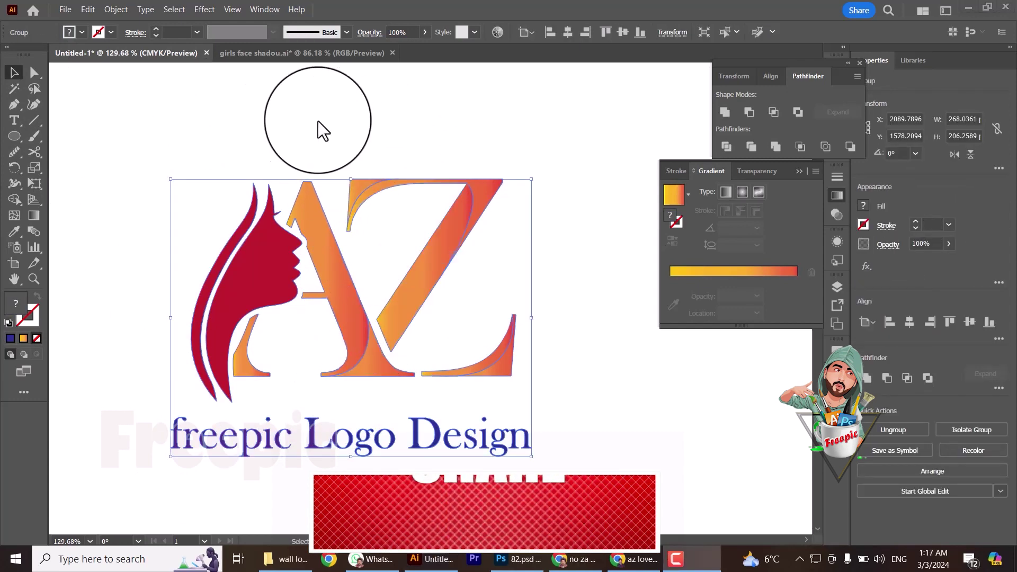
- Zoom in on the logo, then view the whole textured-paper mockup
{"action": "left_click", "coordinate": [34, 279]}
{"action": "left_click", "coordinate": [324, 334]}
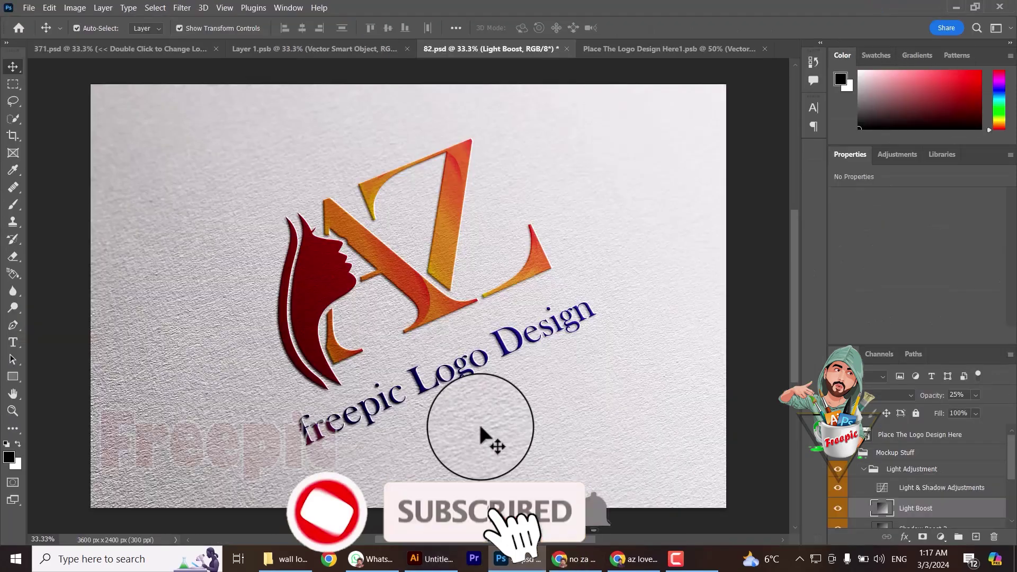
{"action": "left_click", "coordinate": [12, 410]}
{"action": "left_click", "coordinate": [484, 302]}
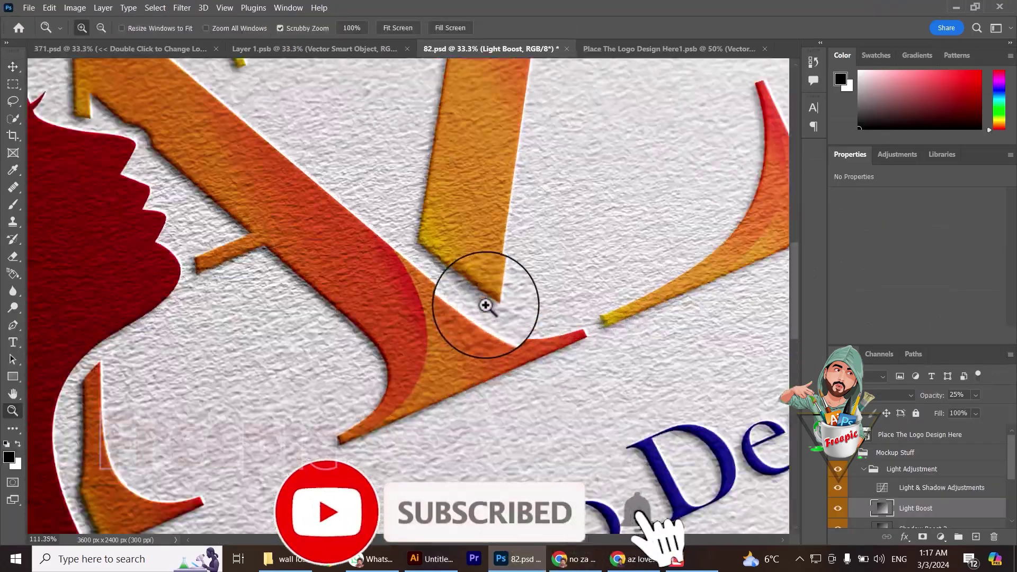
{"action": "mouse_move", "coordinate": [484, 302]}
{"action": "left_mouse_down"}
{"action": "mouse_move", "coordinate": [465, 181]}
{"action": "mouse_move", "coordinate": [501, 204]}
{"action": "mouse_move", "coordinate": [409, 272]}
{"action": "mouse_move", "coordinate": [398, 242]}
{"action": "mouse_move", "coordinate": [674, 238]}
{"action": "mouse_move", "coordinate": [603, 242]}
{"action": "left_mouse_up"}
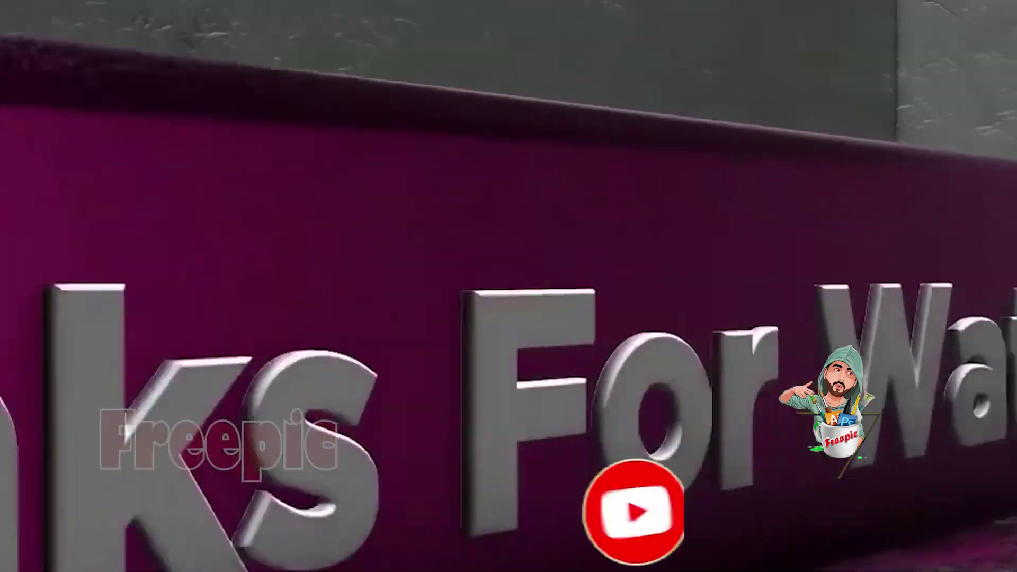